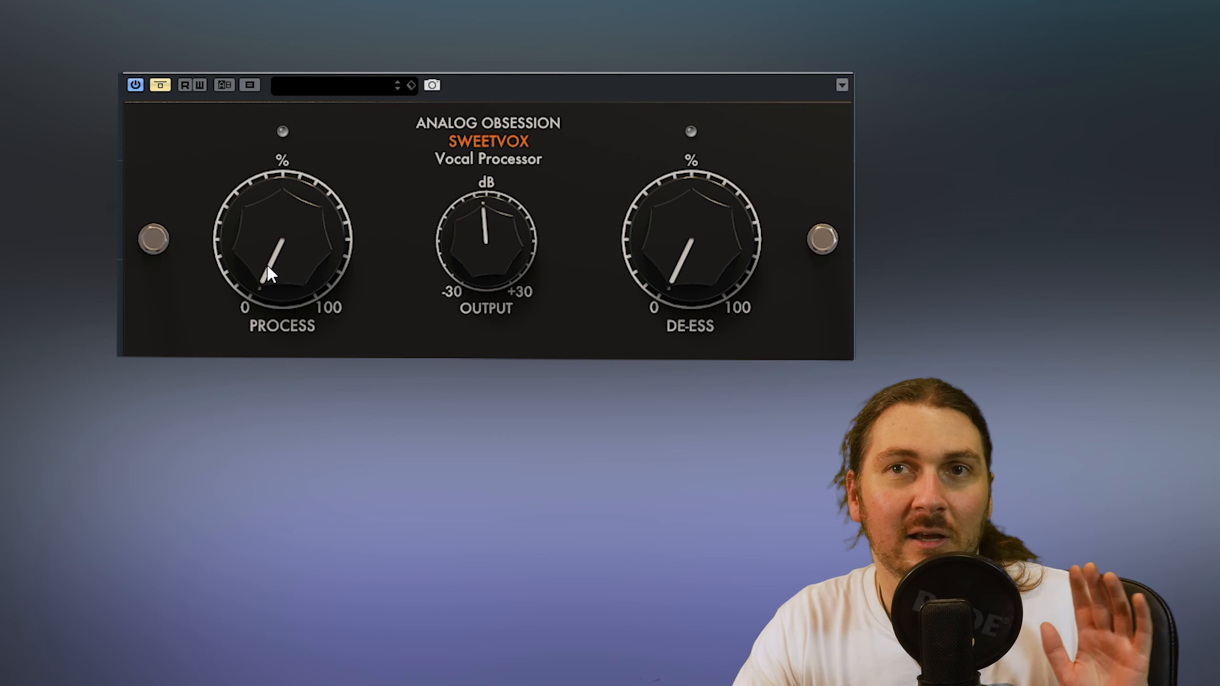
mouse_move(670, 233)
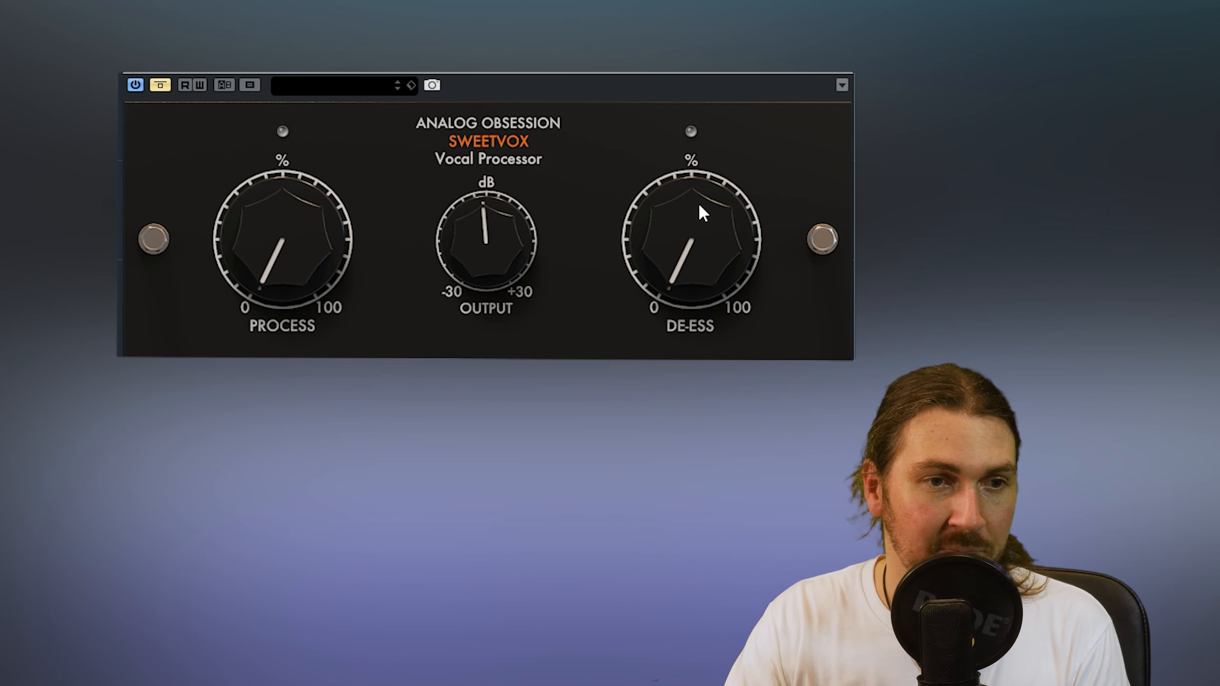
mouse_move(691, 250)
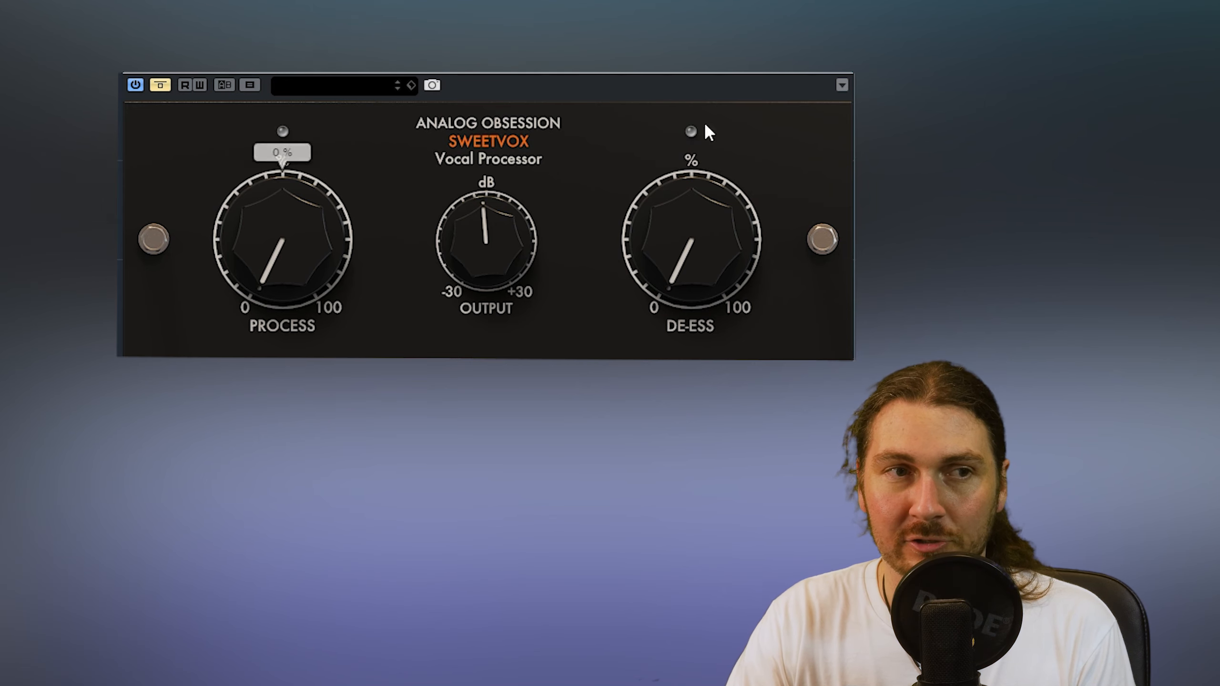
mouse_move(694, 212)
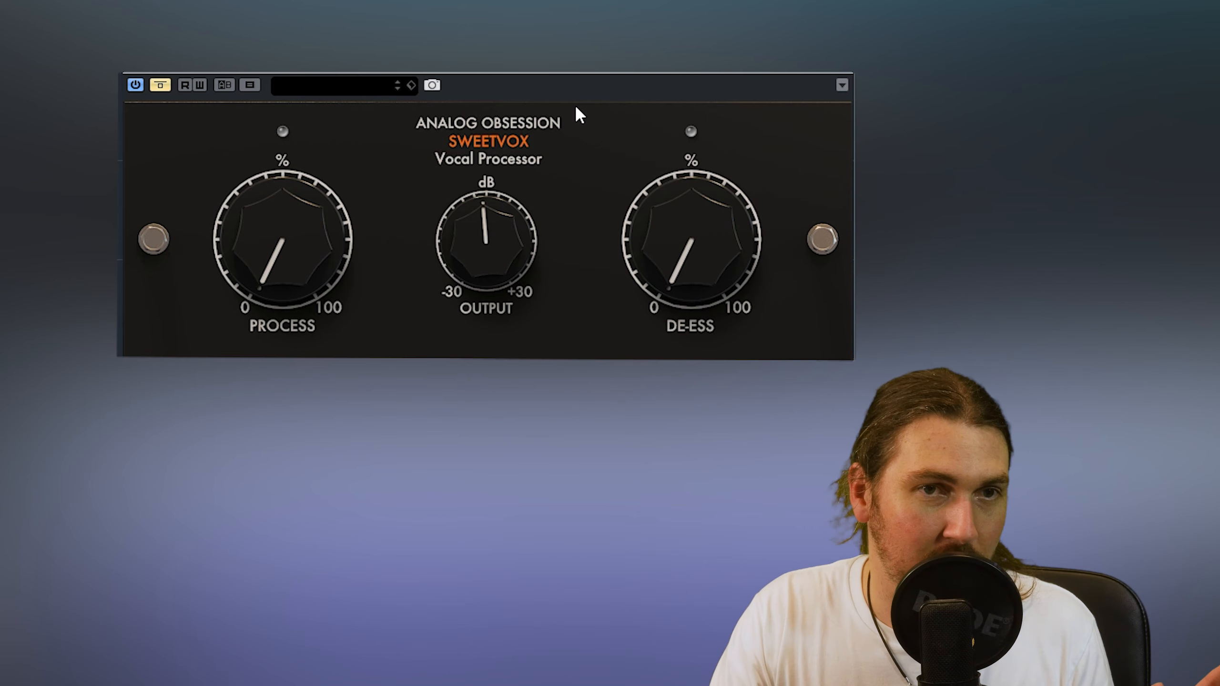
- Take the plugin out of bypass and raise the Process amount in stages up to 100%
left_click(161, 87)
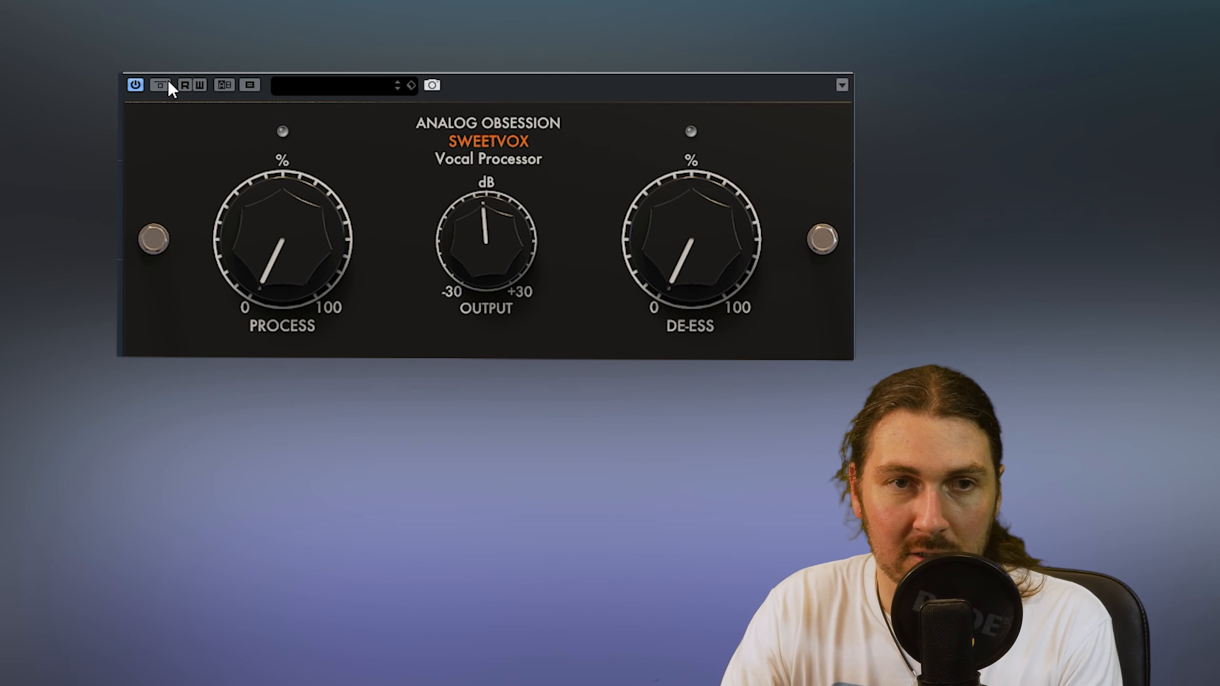
mouse_move(275, 261)
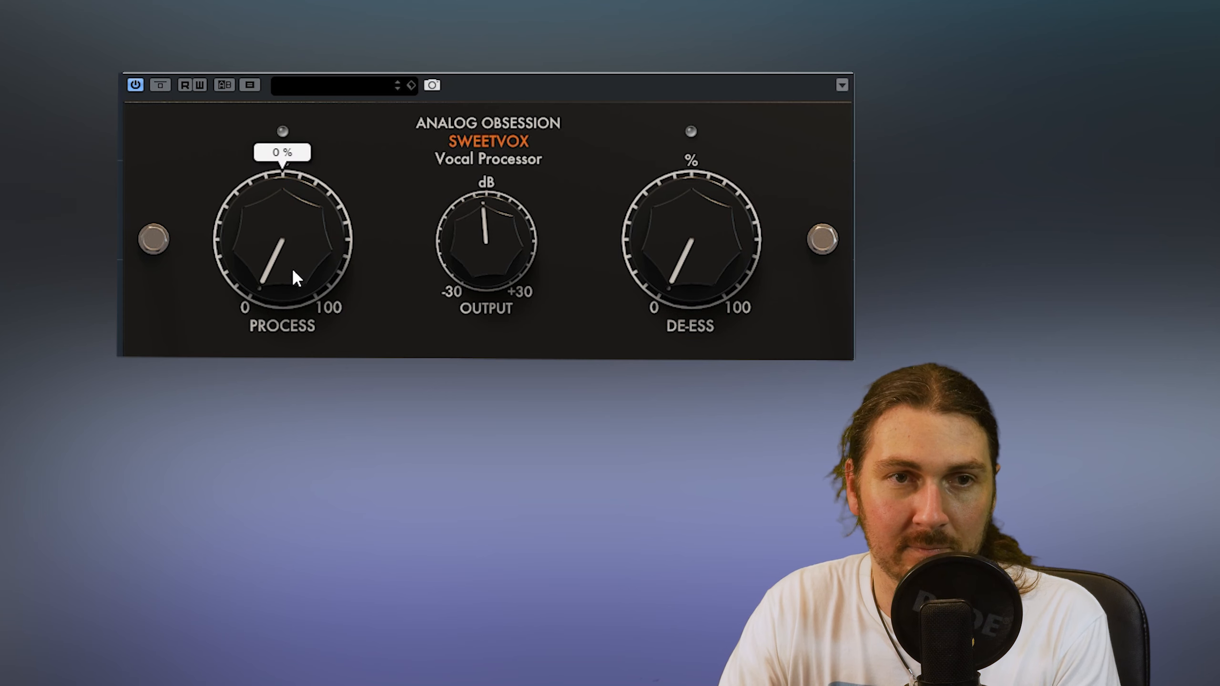
left_click_drag(291, 273, 253, 91)
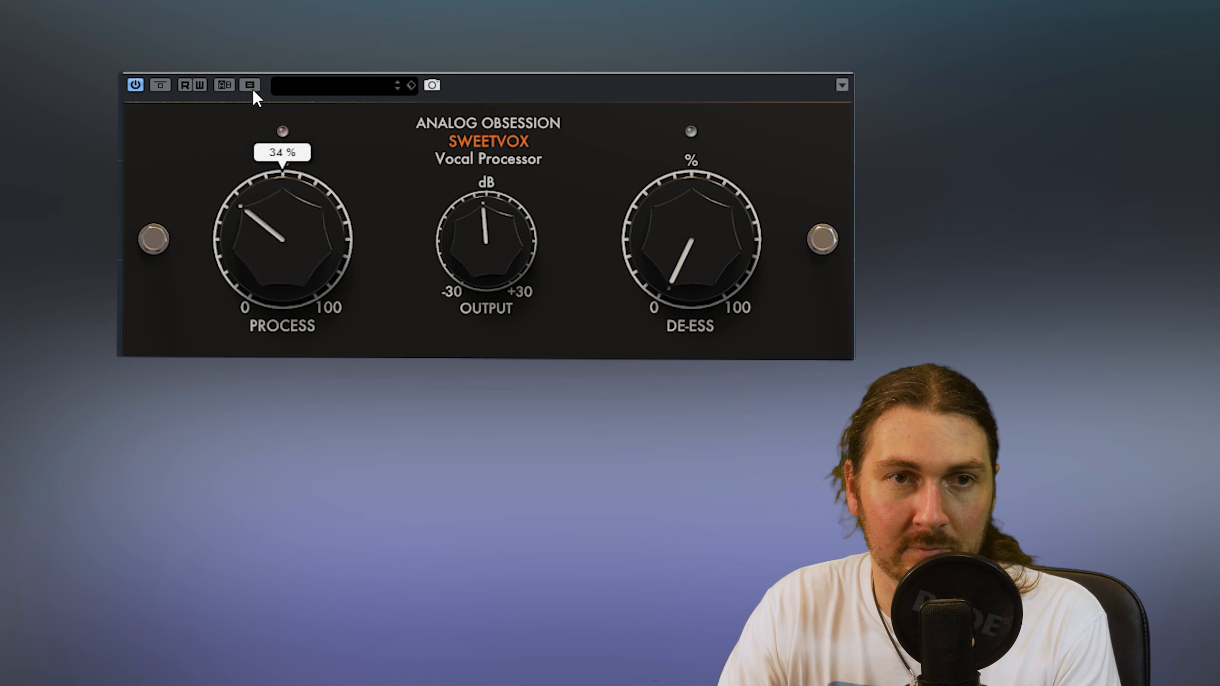
left_click_drag(307, 247, 305, 165)
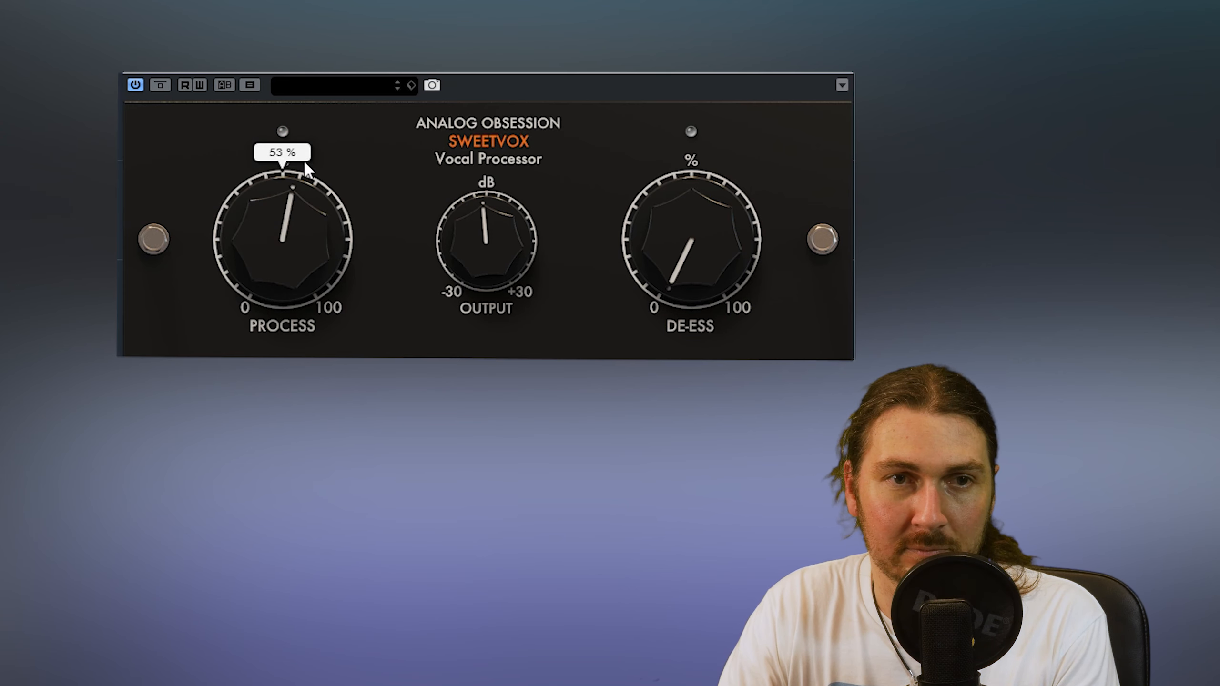
left_click_drag(281, 263, 260, 53)
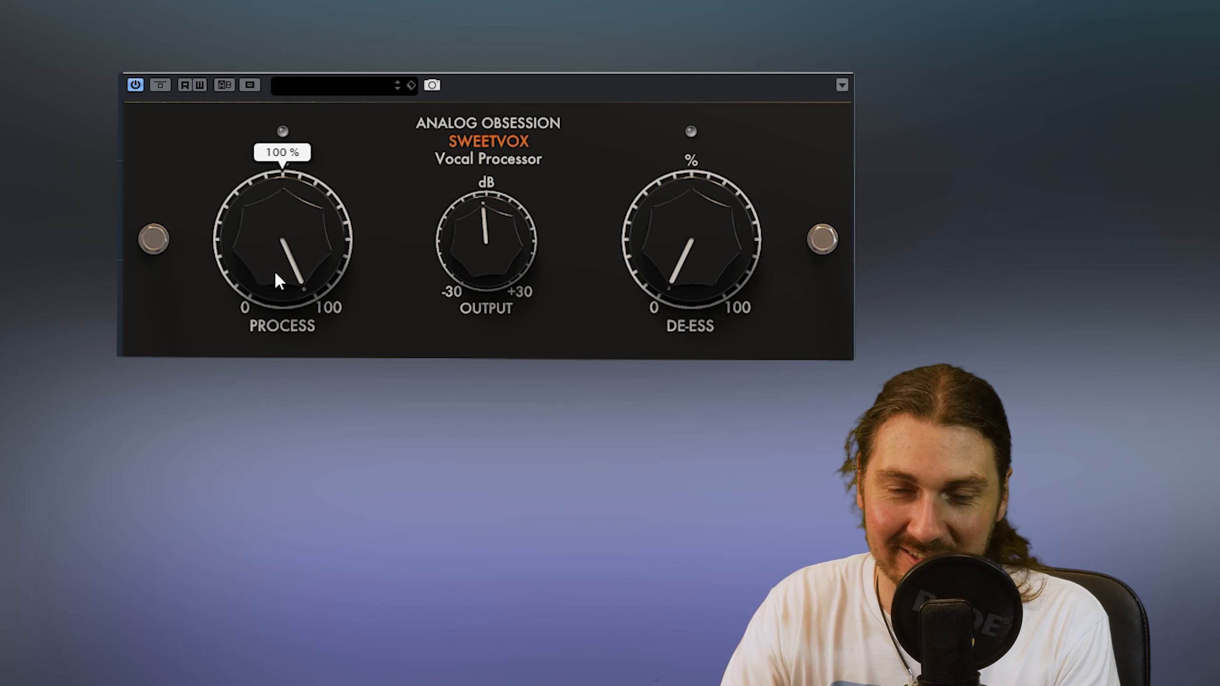
- Bring the Process amount down to 50%, and back it off slightly below the midpoint
left_click_drag(284, 241, 265, 339)
left_click_drag(283, 217, 264, 312)
left_click_drag(265, 194, 257, 239)
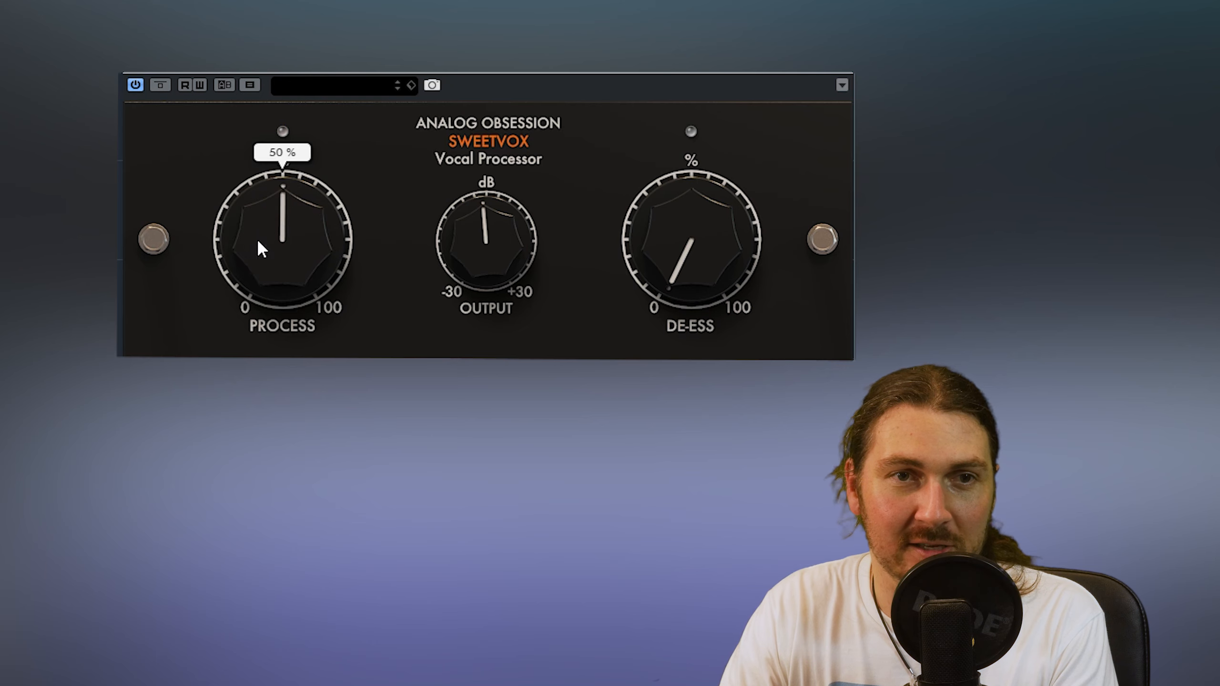
left_click_drag(288, 192, 259, 240)
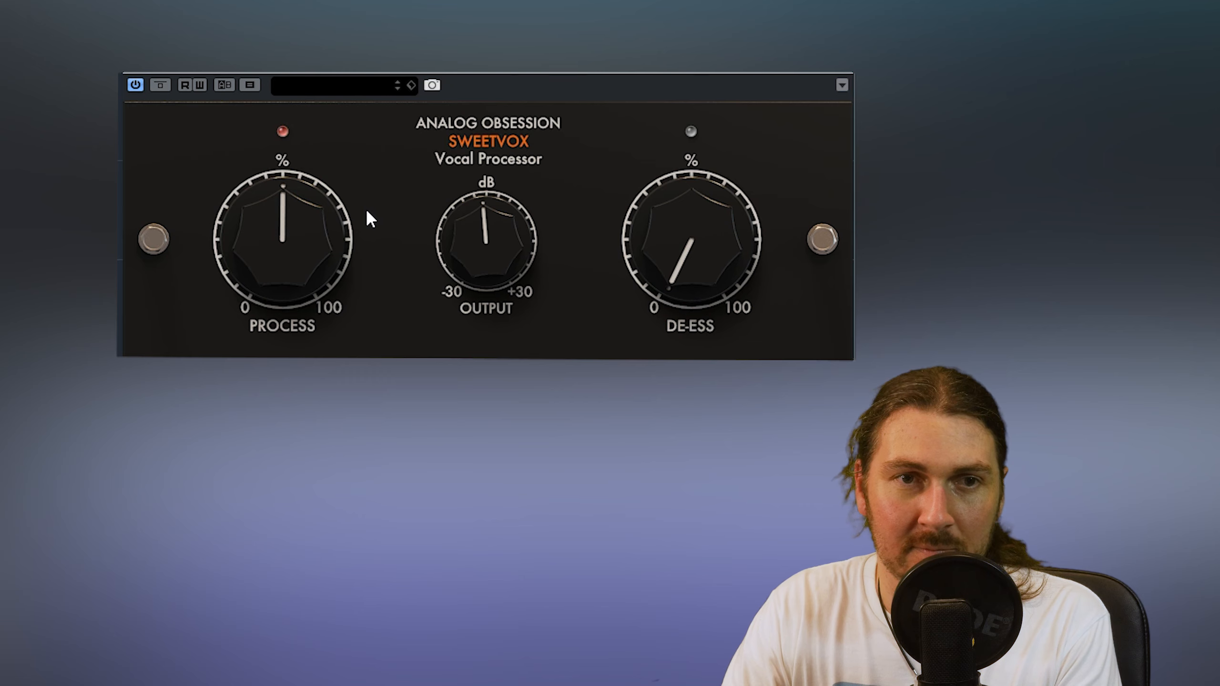
left_click_drag(312, 222, 296, 246)
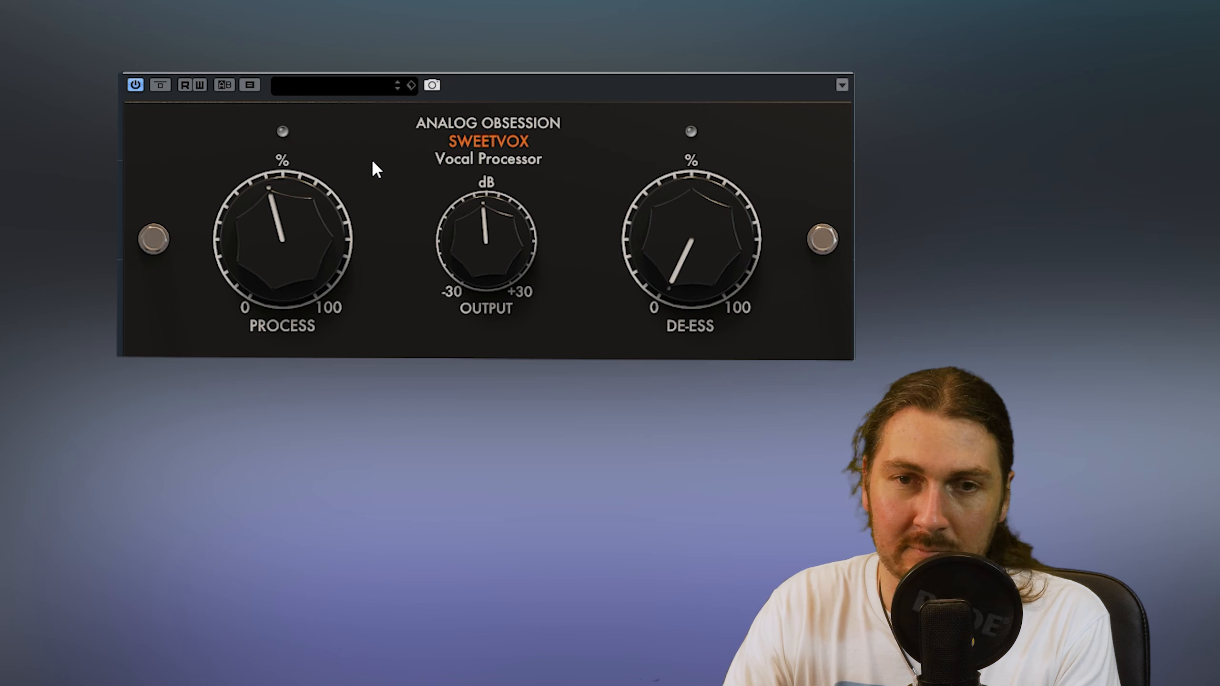
- Return the Process amount to 0% so that de-essing can be heard on its own
mouse_move(349, 201)
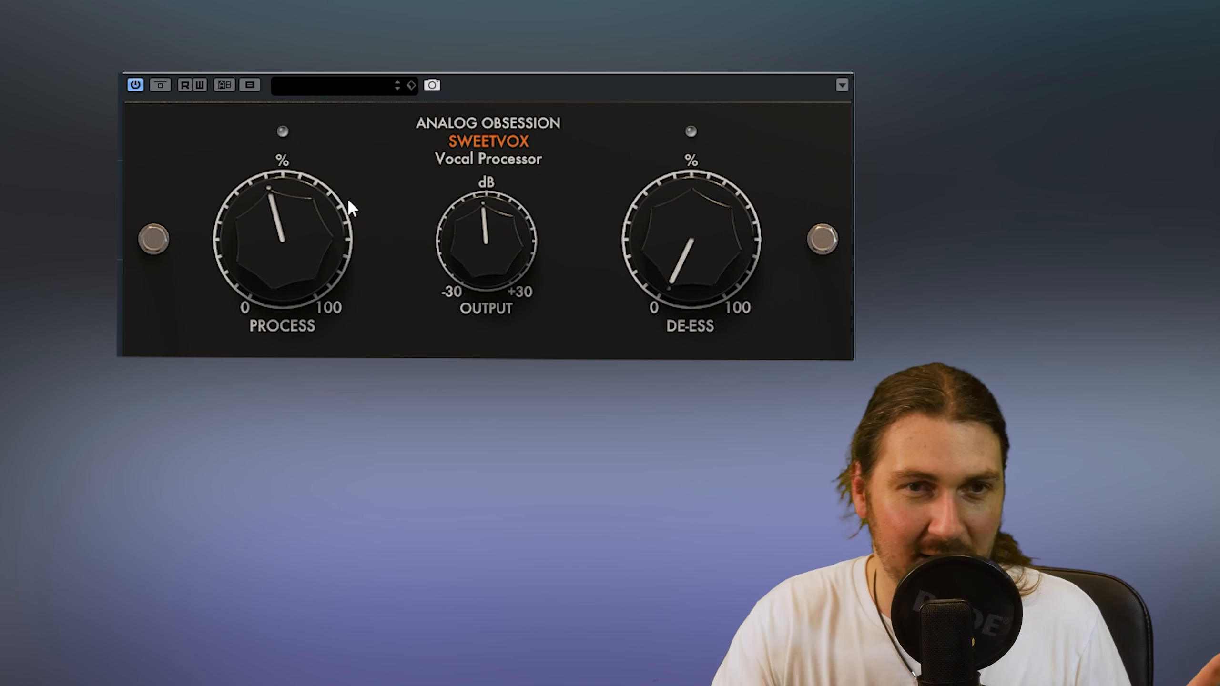
mouse_move(327, 217)
left_click_drag(325, 227, 325, 228)
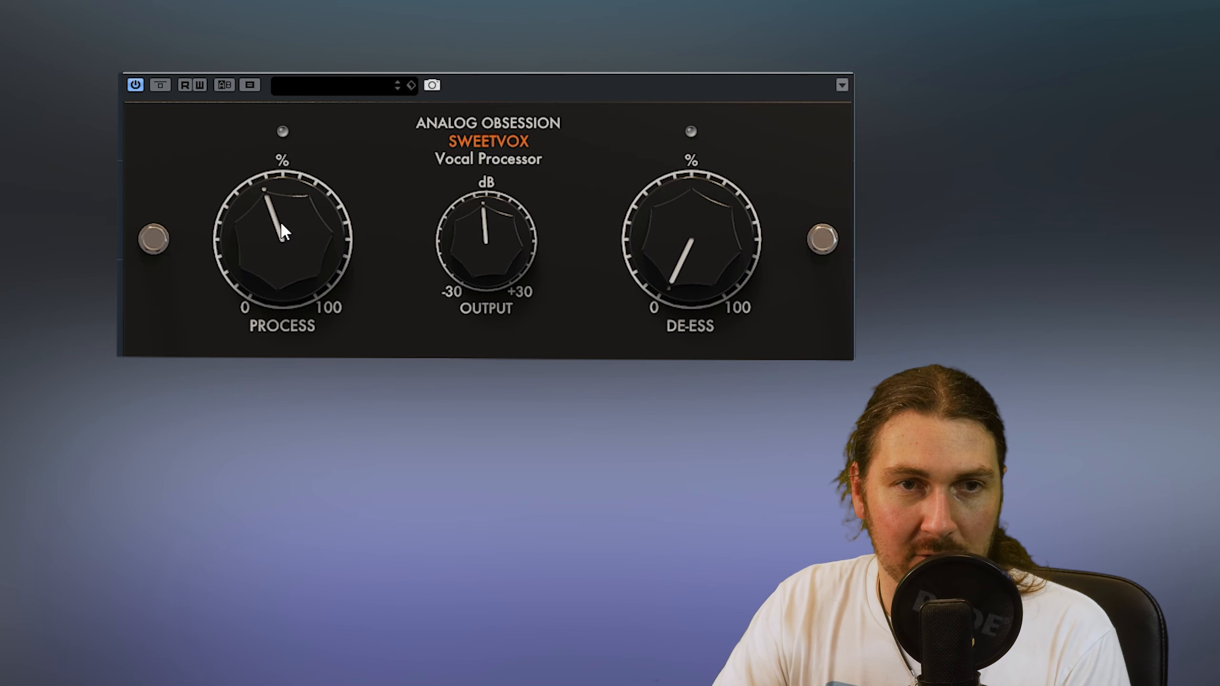
left_click_drag(281, 221, 280, 289)
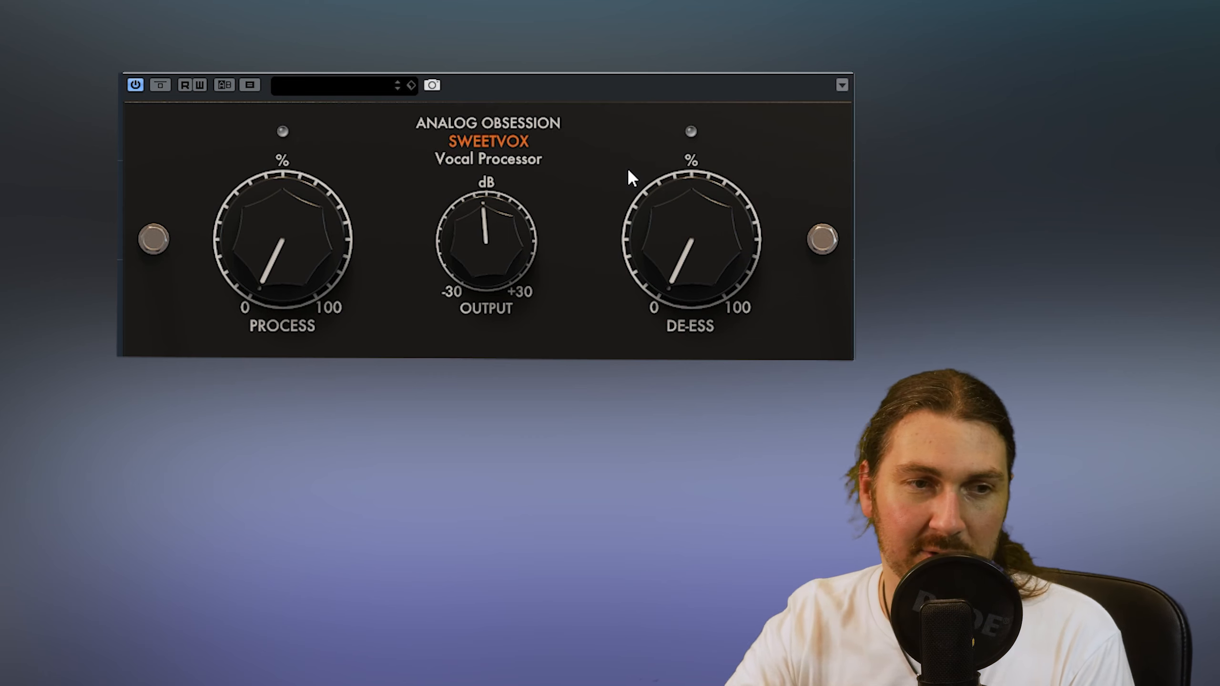
- Raise the De-Ess amount to 71% and nudge it slightly higher
mouse_move(655, 202)
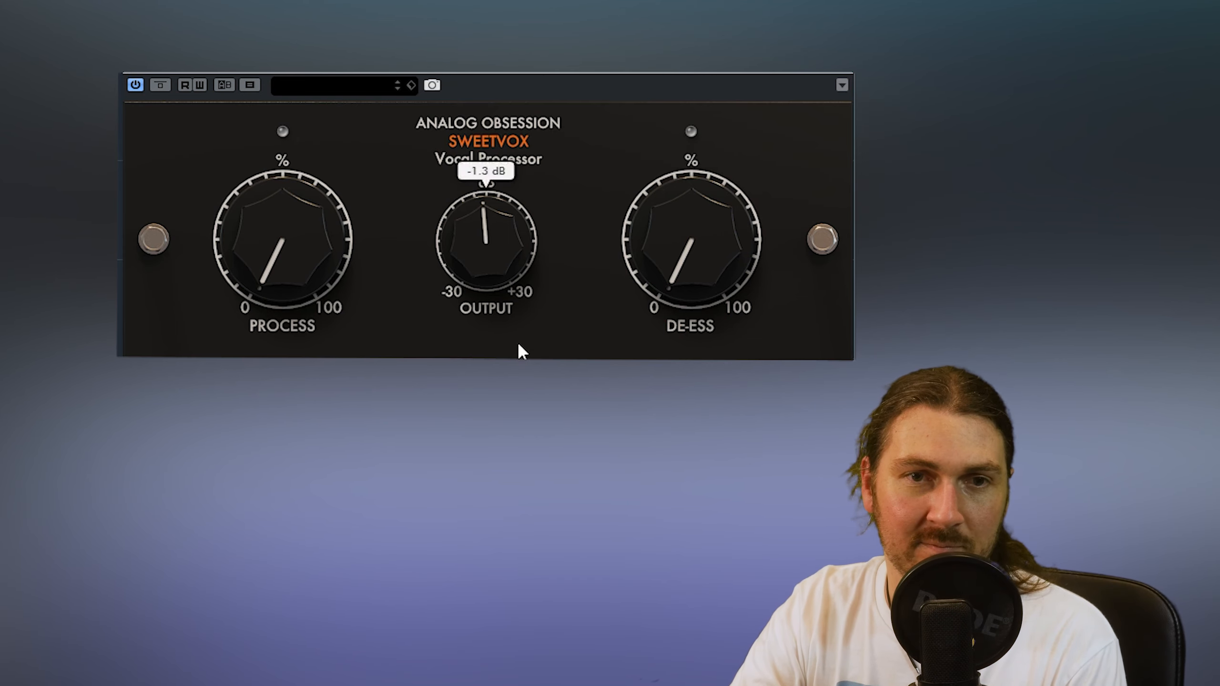
left_click_drag(697, 278, 666, 1)
mouse_move(661, 242)
left_mouse_down()
mouse_move(663, 218)
mouse_move(662, 235)
left_mouse_up()
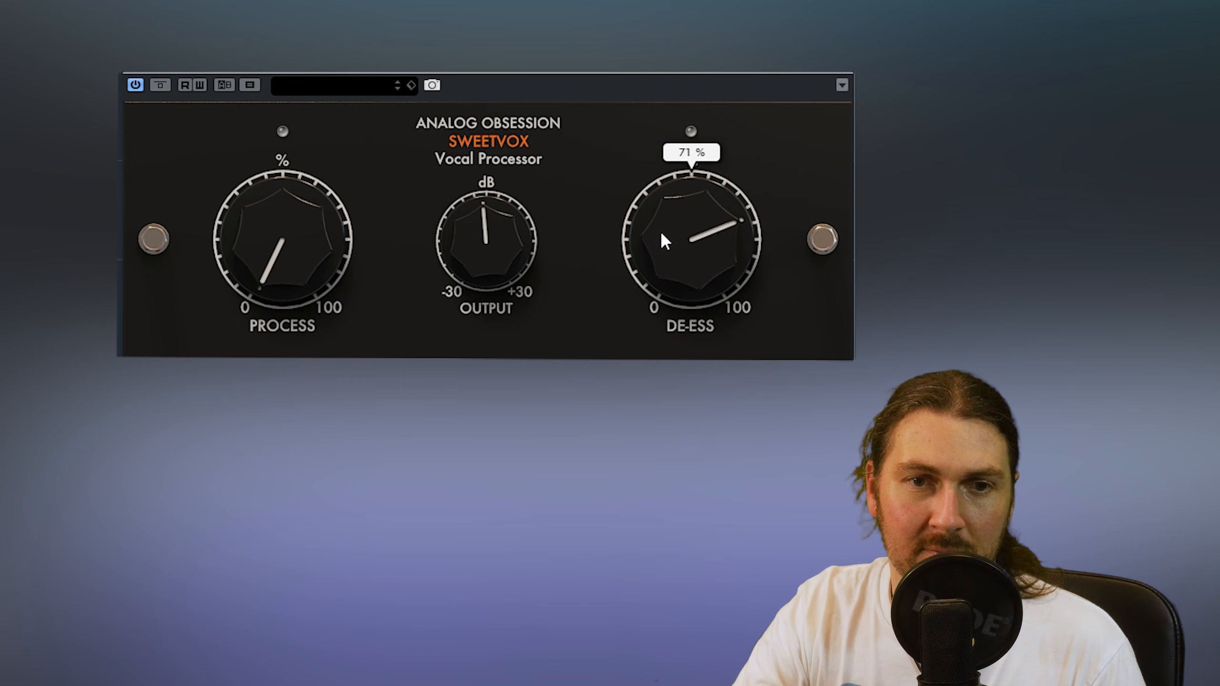
left_click_drag(662, 234, 667, 217)
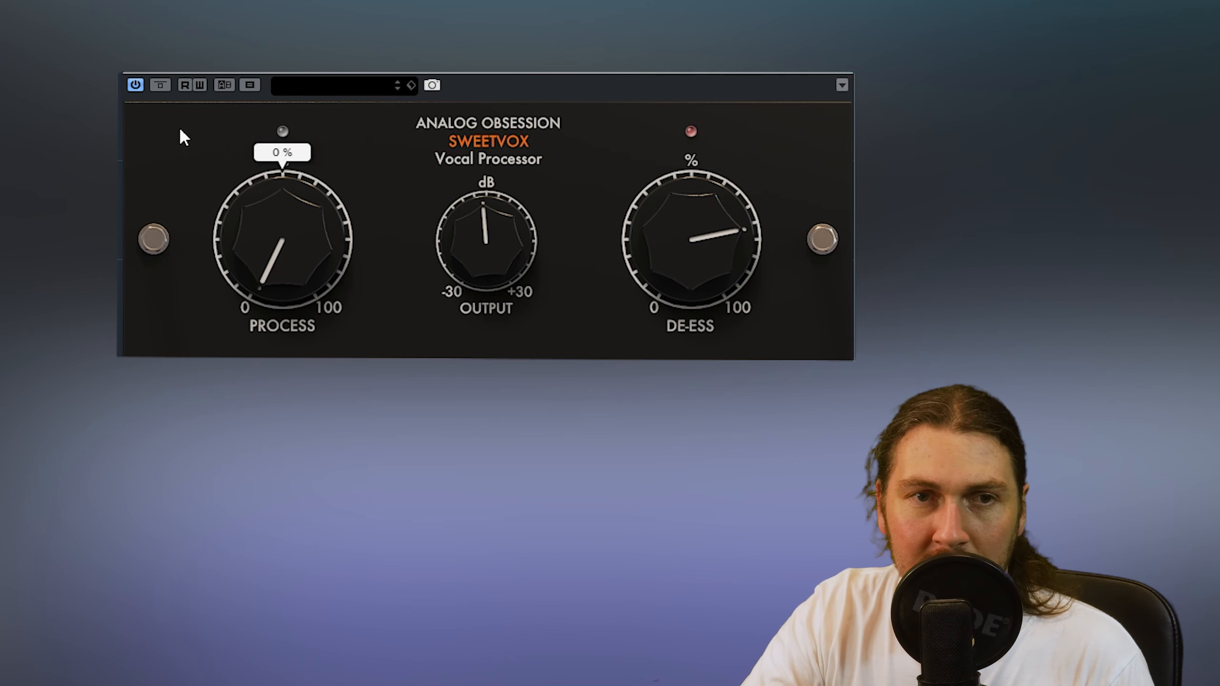
- Compare the de-essed vocal with the bypassed signal and lower the De-Ess amount slightly, leaving the plugin active
left_click(159, 87)
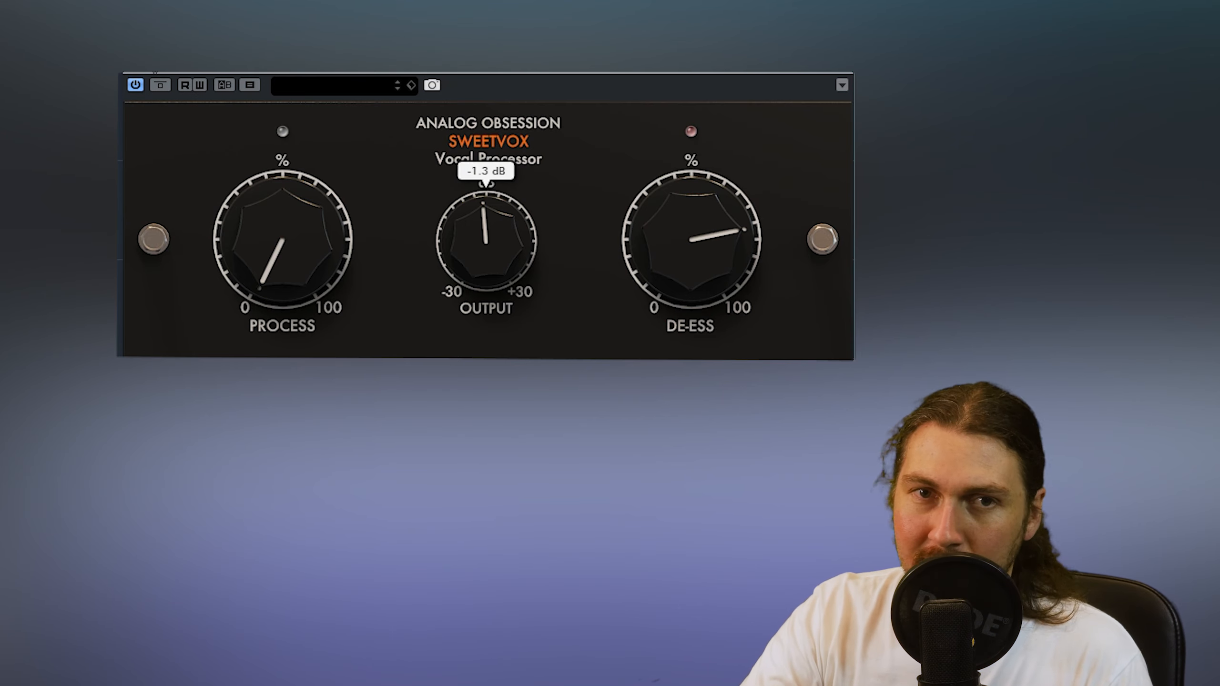
left_click(161, 87)
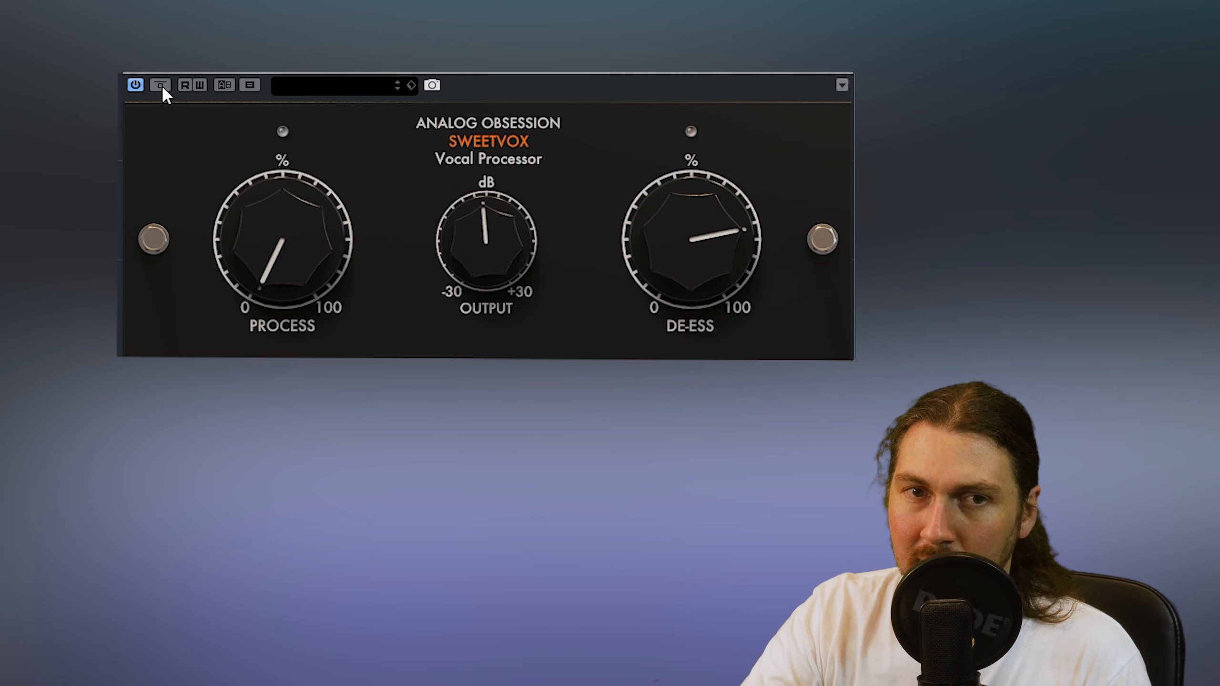
left_click_drag(709, 229, 703, 256)
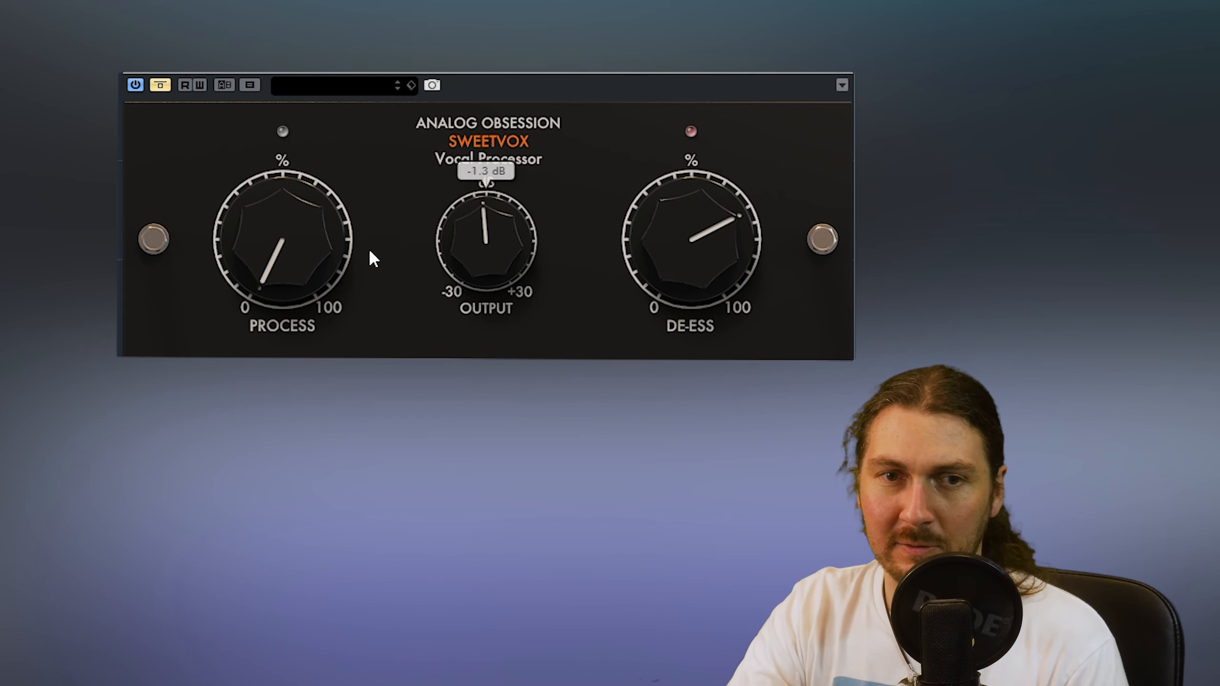
mouse_move(261, 302)
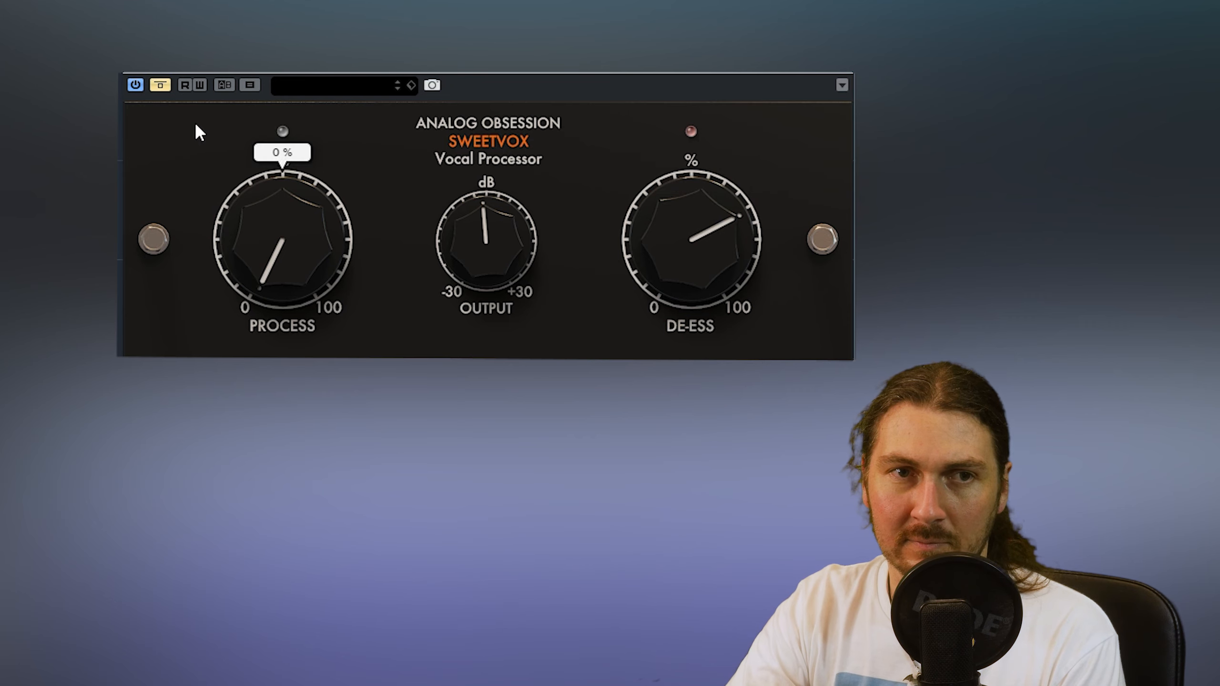
left_click(160, 84)
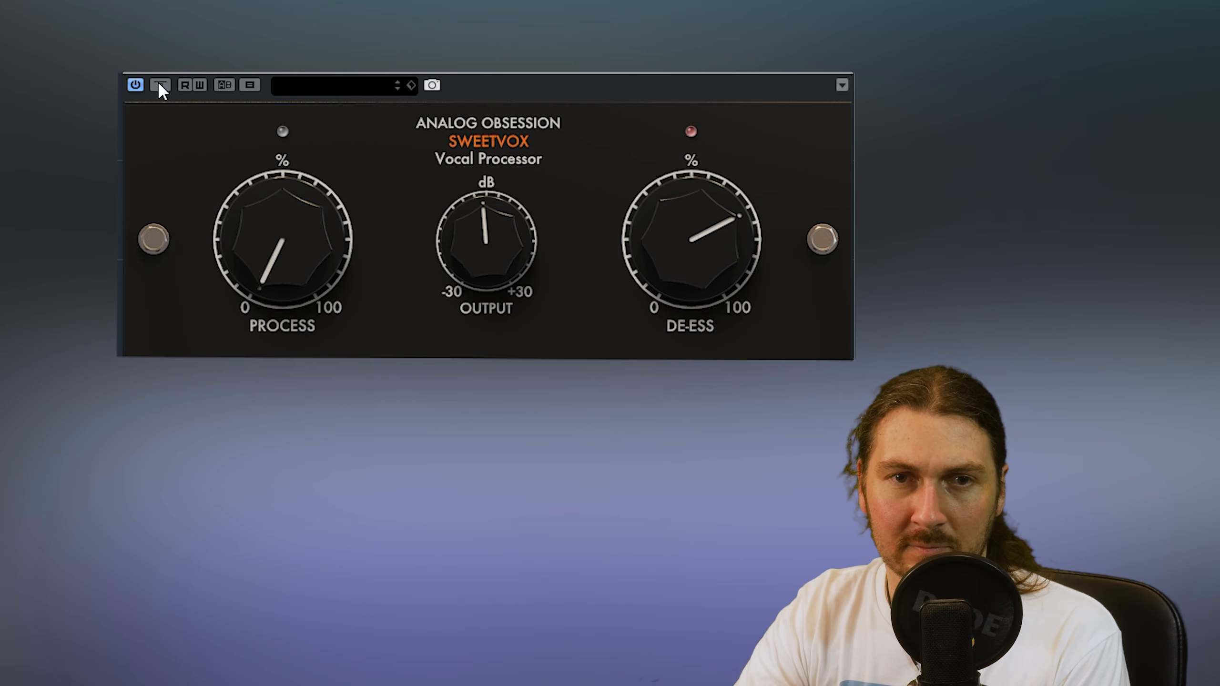
- Lower the De-Ess amount to just above its midpoint, checking it against the bypassed signal
left_click_drag(702, 225, 689, 294)
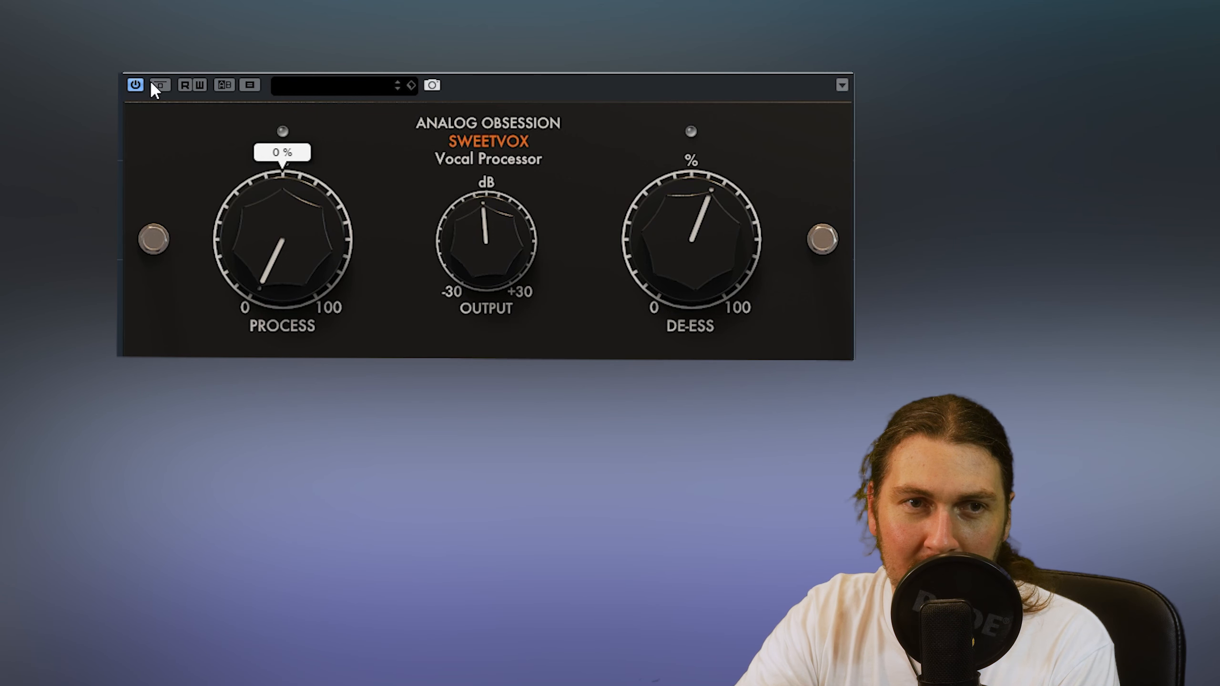
left_click(158, 87)
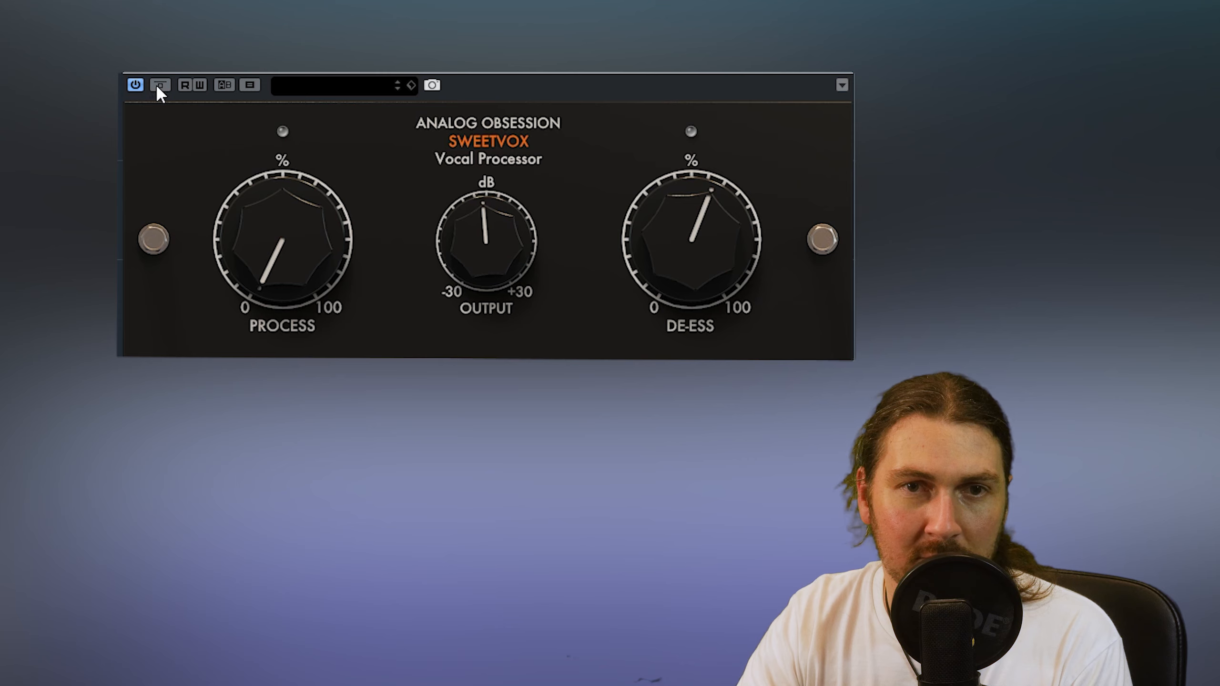
left_click_drag(637, 242, 637, 227)
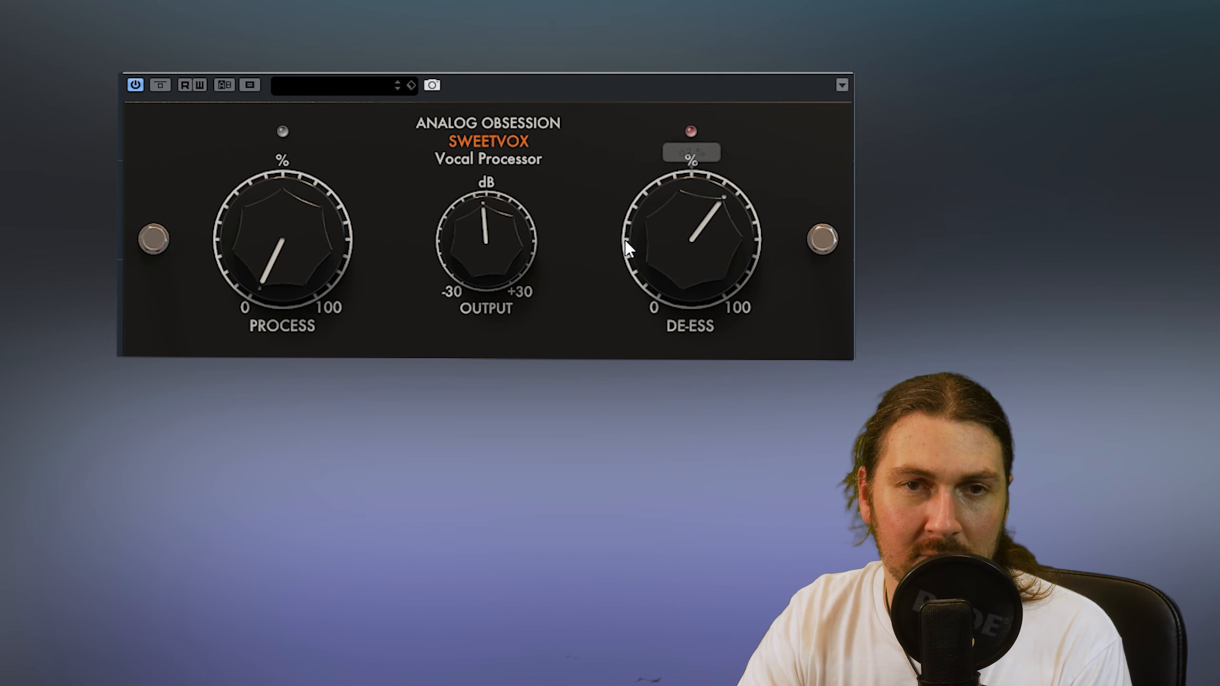
left_click_drag(690, 217, 681, 279)
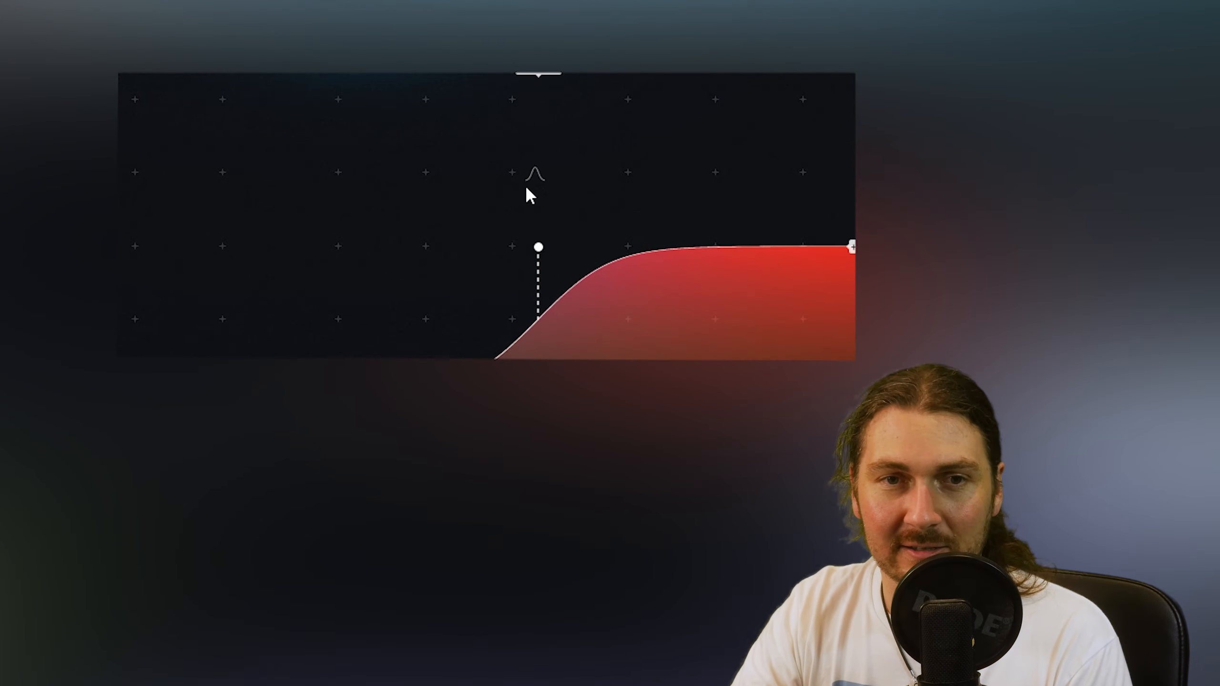
- Raise the Process amount to 56% and set De-Ess to 49% to combine both effects
mouse_move(538, 226)
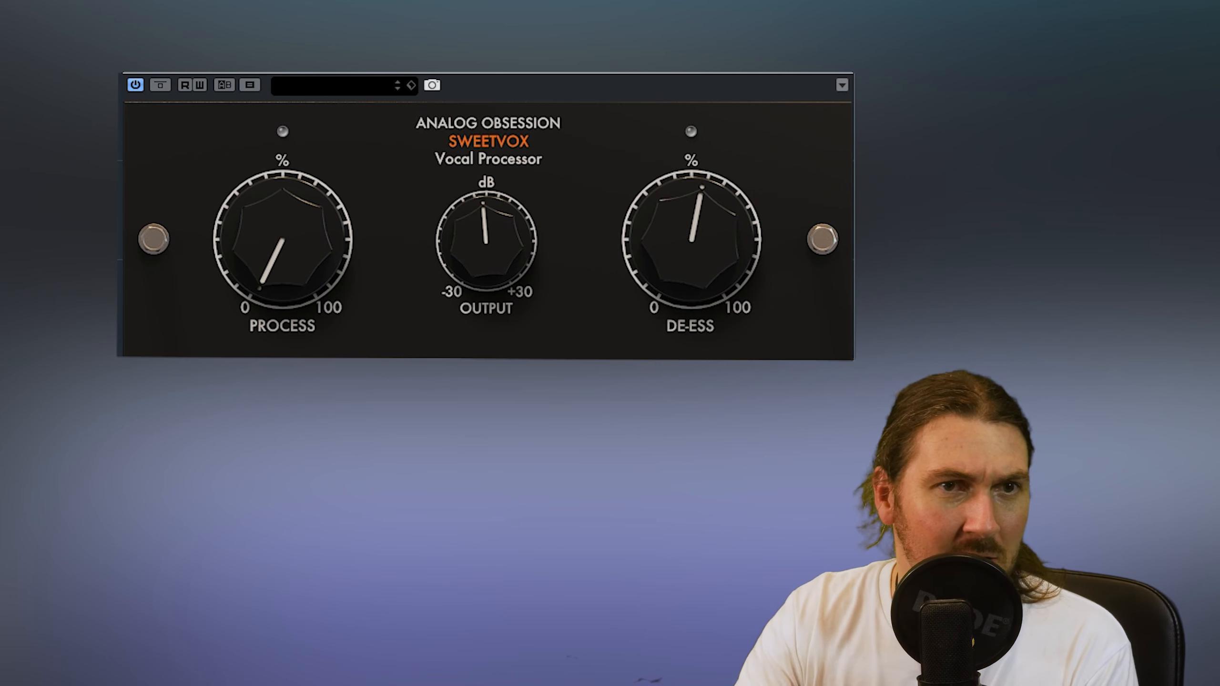
mouse_move(486, 183)
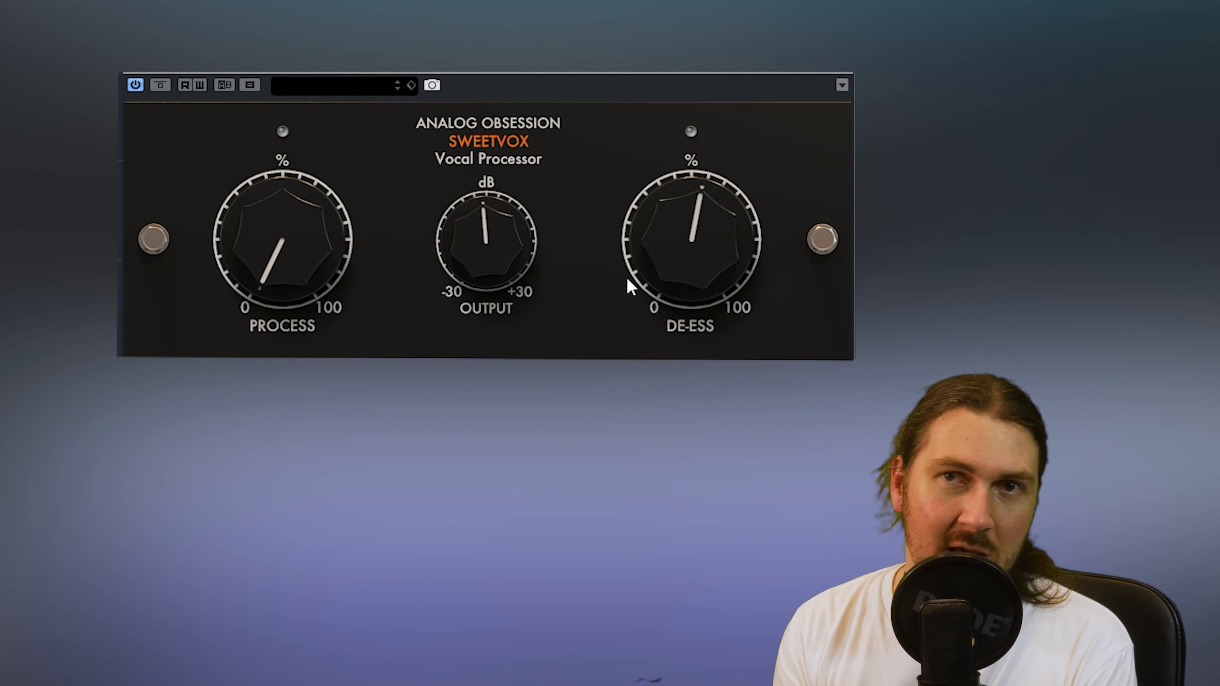
left_click_drag(302, 289, 302, 226)
left_click_drag(653, 218, 652, 223)
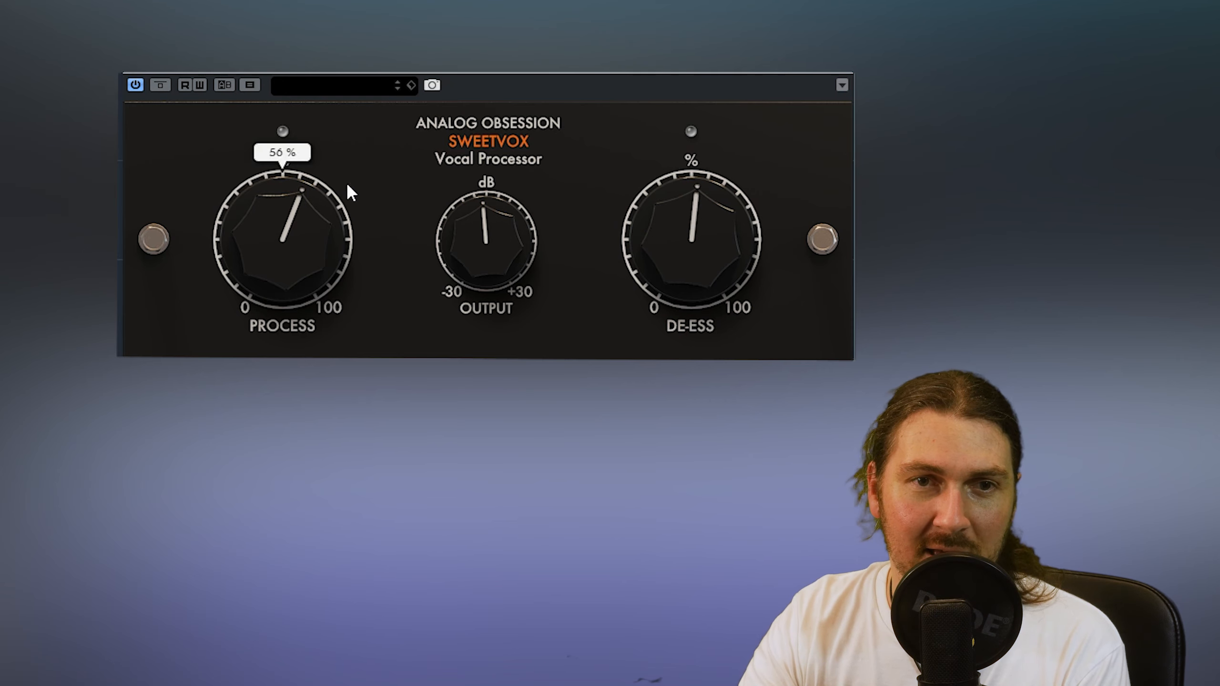
mouse_move(477, 294)
left_click_drag(674, 223, 669, 235)
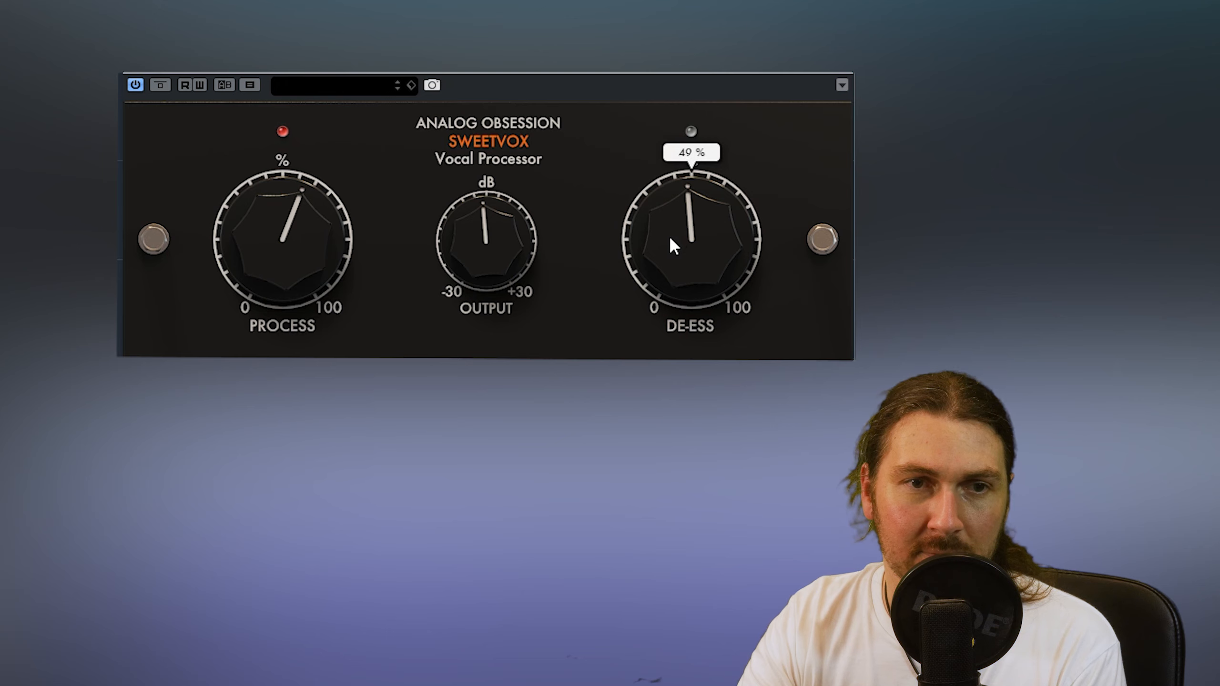
- Lower the Process amount below its midpoint and set Output to 2.1 dB, comparing the level with the bypassed signal
left_click_drag(308, 231, 292, 284)
left_click_drag(488, 243, 489, 226)
left_click(162, 85)
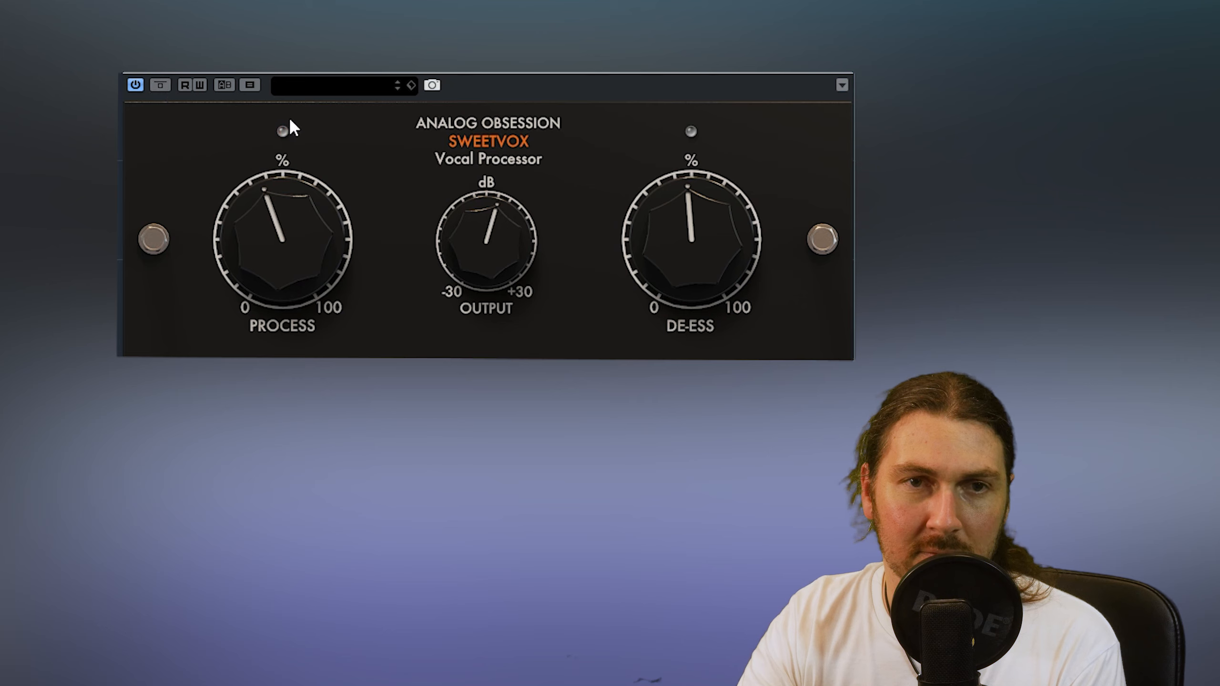
mouse_move(490, 236)
left_mouse_down()
mouse_move(484, 252)
mouse_move(490, 231)
left_mouse_up()
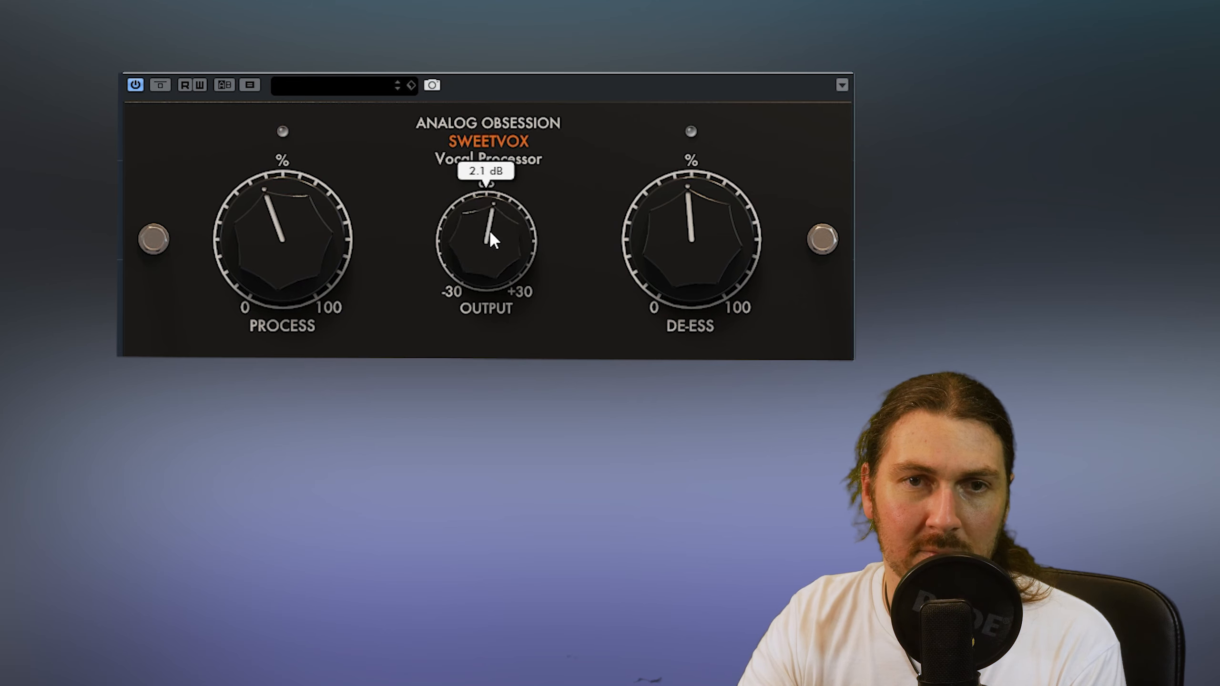
- Set Output to 0.4 dB and Process to 45%, comparing the result with the bypassed signal
left_click_drag(217, 209, 213, 204)
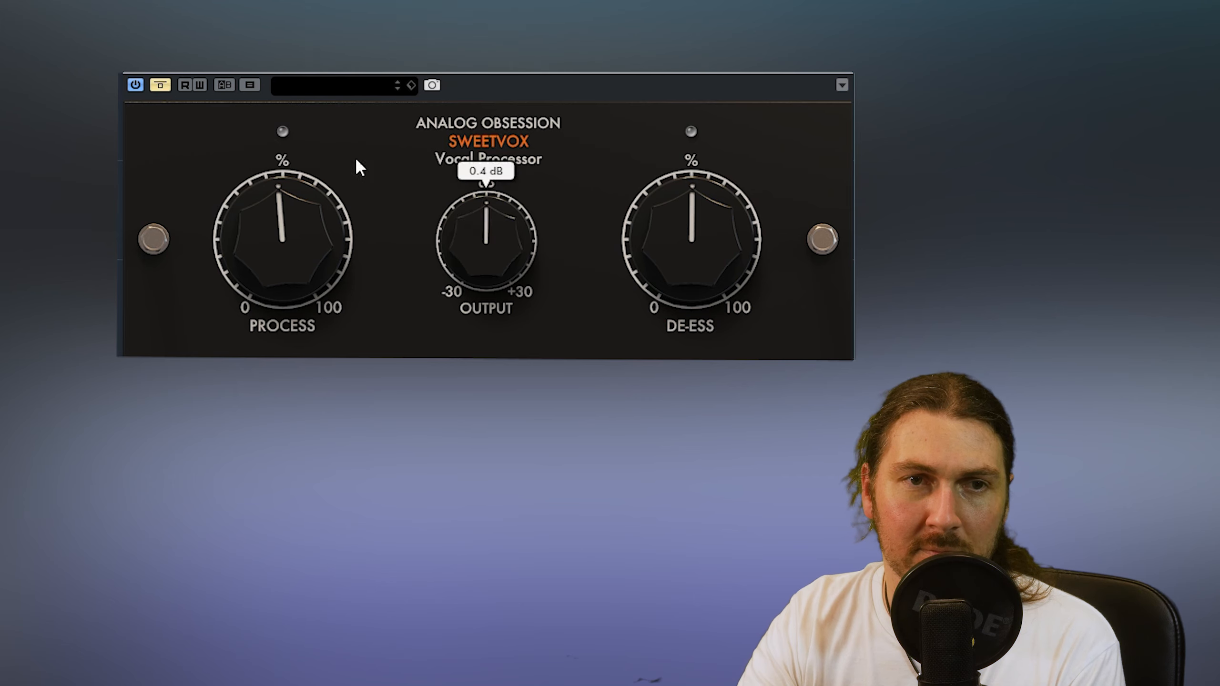
left_click(162, 85)
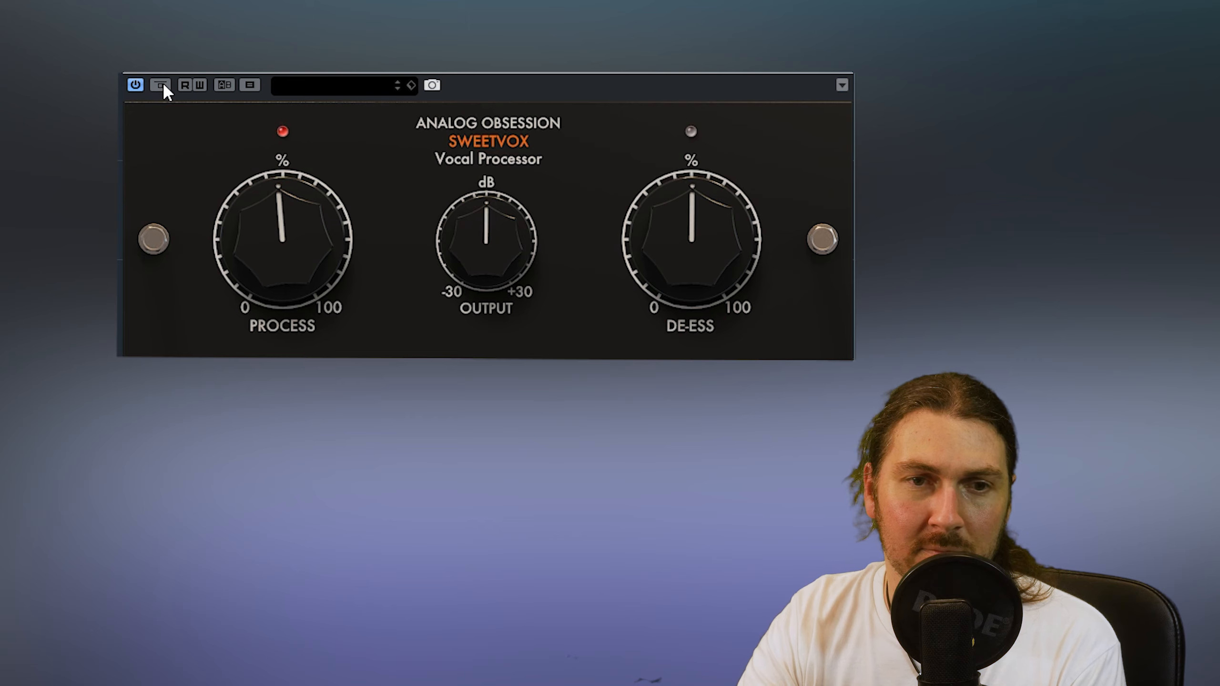
left_click(163, 85)
left_click_drag(292, 188, 292, 221)
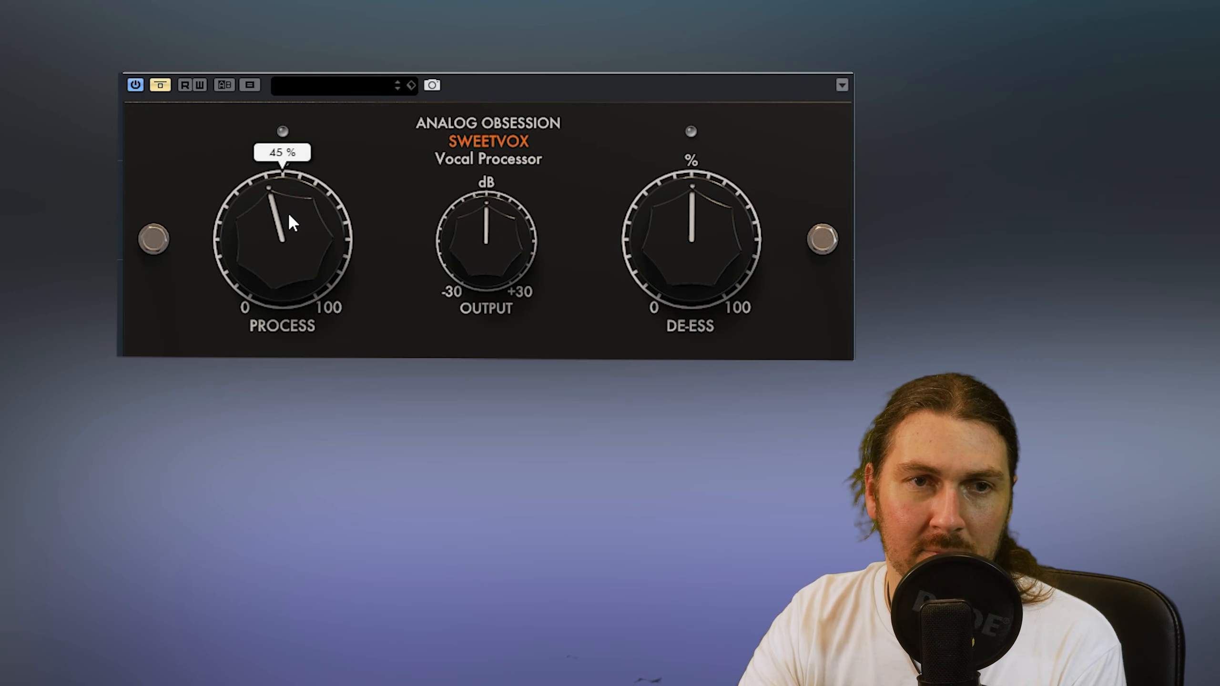
- Set Output to -1.8 dB, lower De-Ess just below its midpoint and reduce Process in stages, comparing against the bypassed signal
left_click(160, 87)
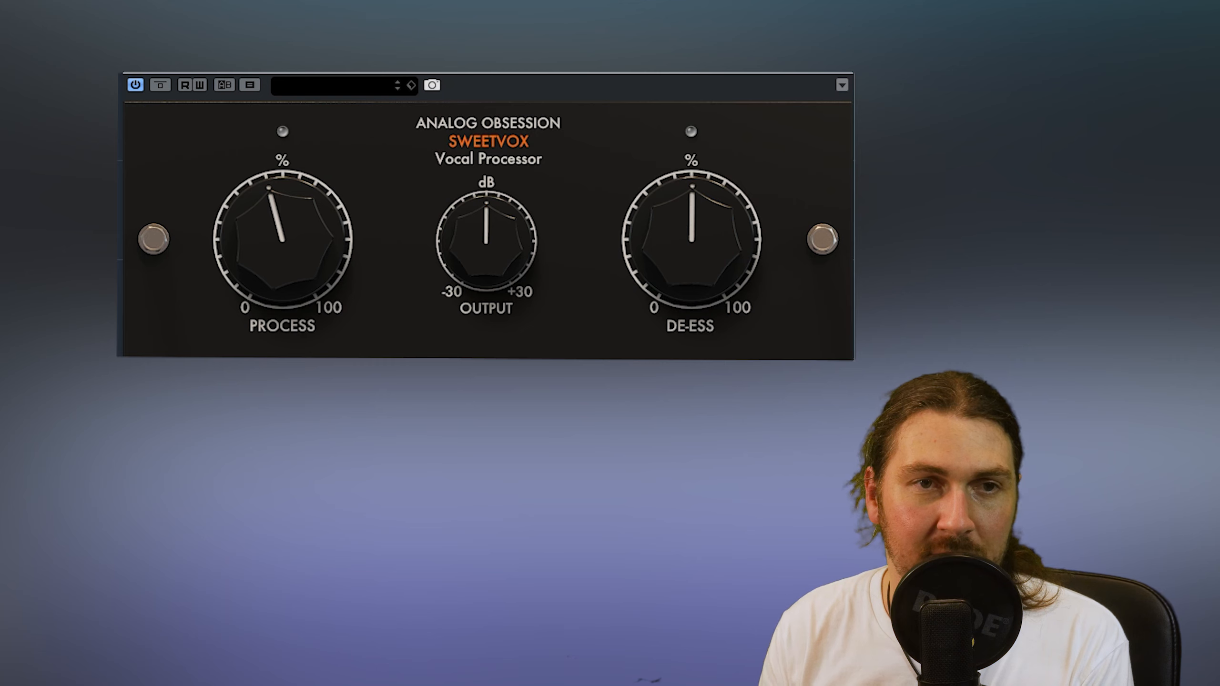
left_click(164, 87)
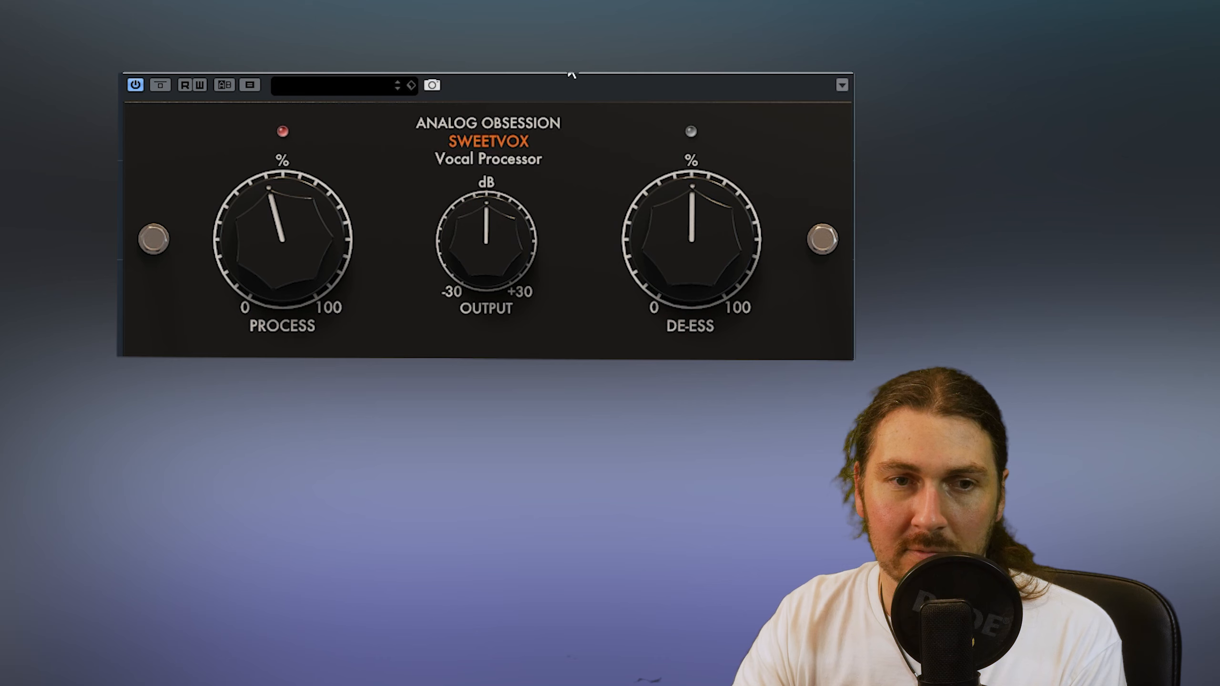
left_click_drag(517, 240, 520, 255)
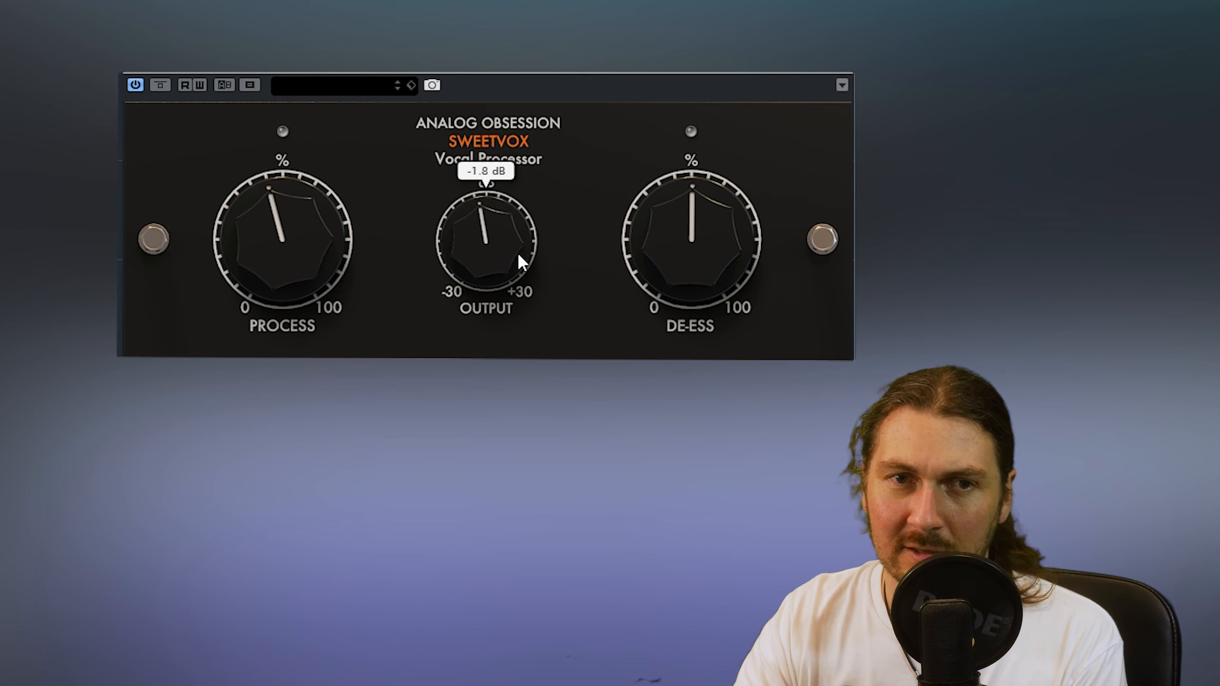
left_click_drag(259, 242, 248, 256)
left_click_drag(642, 212, 638, 225)
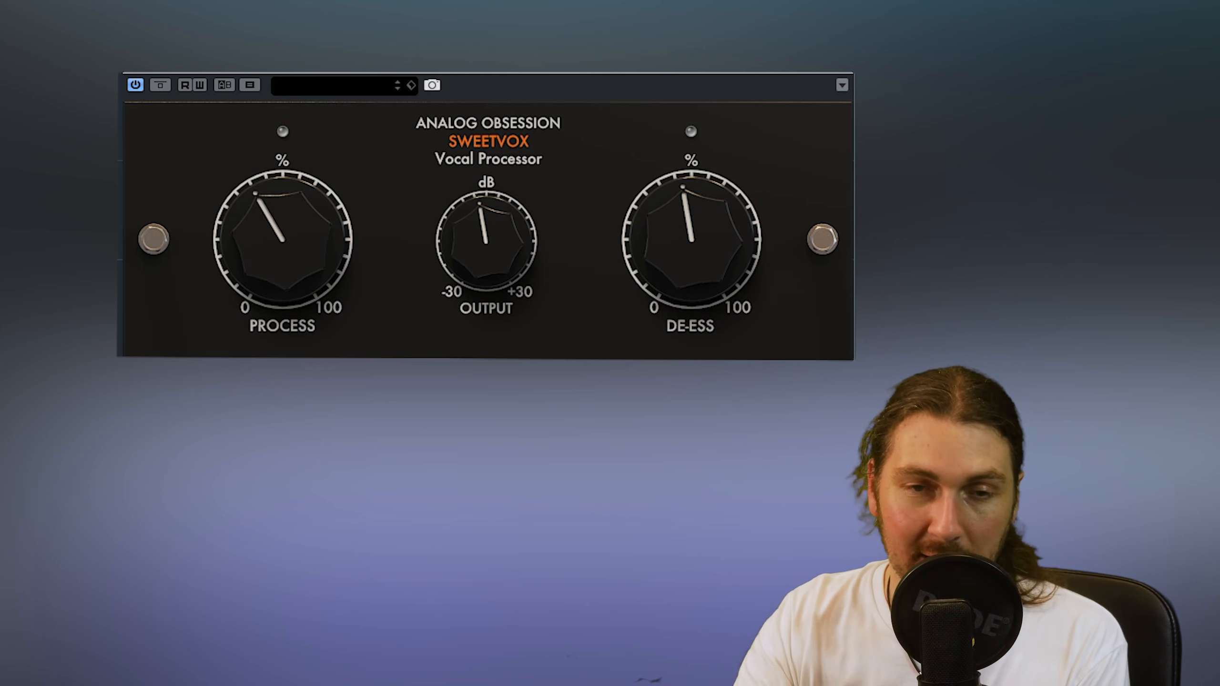
left_click(160, 87)
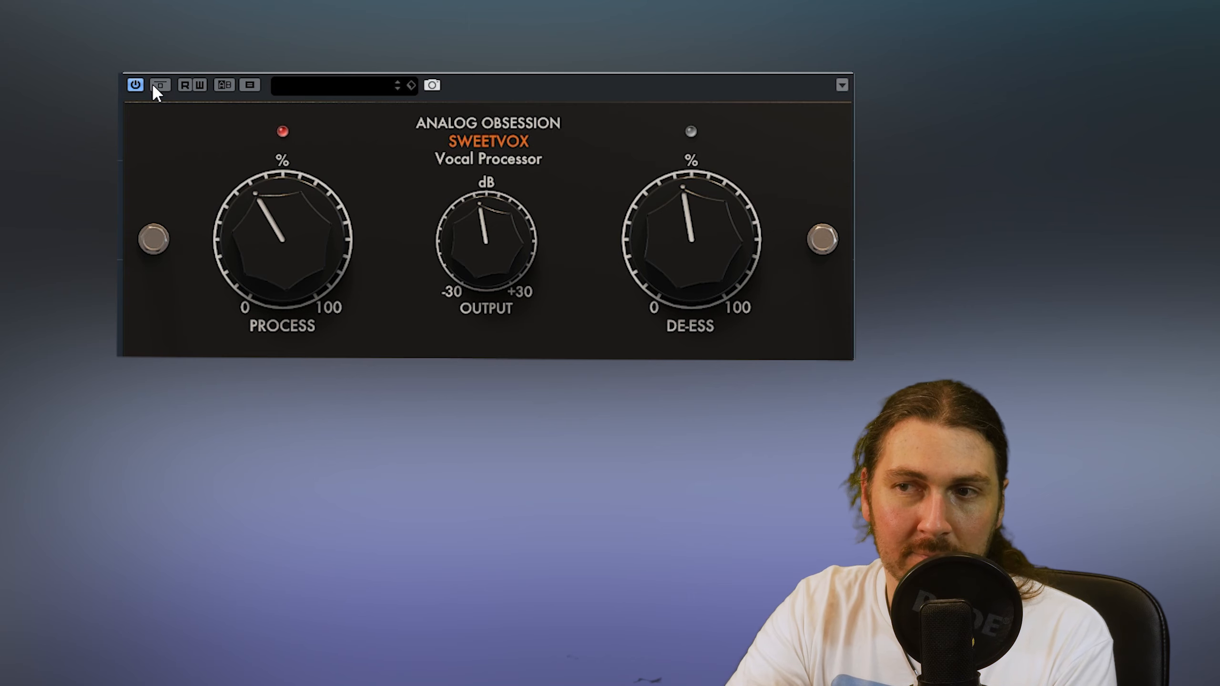
left_click_drag(252, 185, 247, 215)
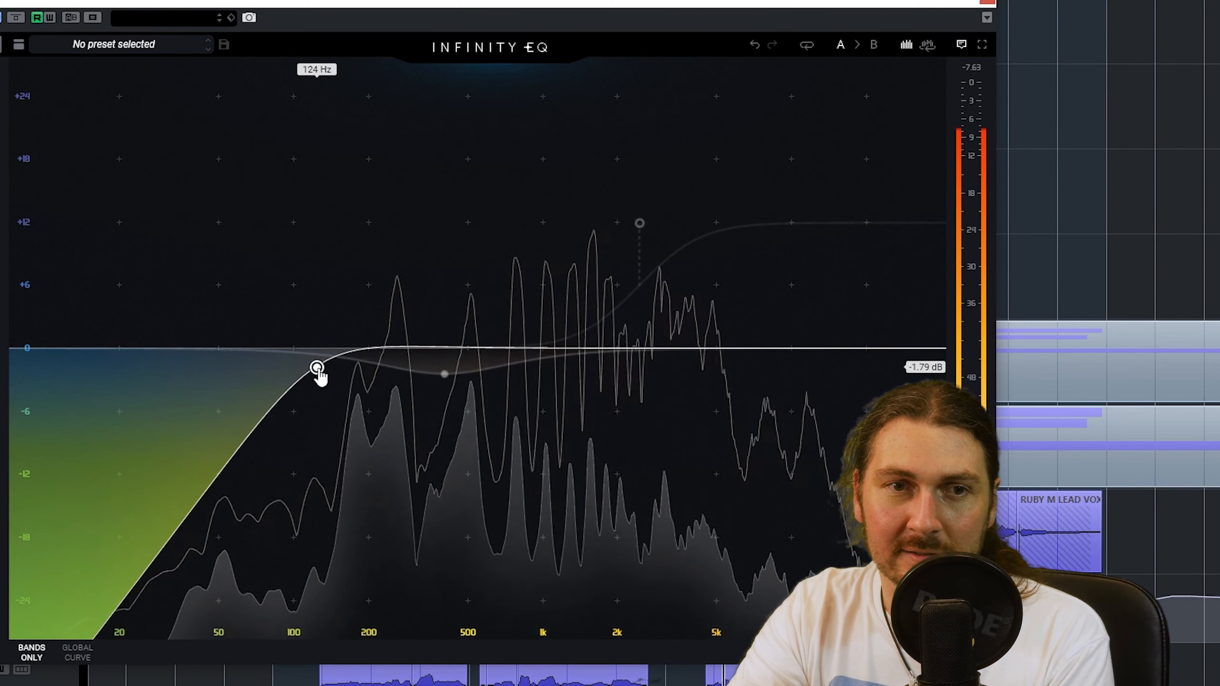
- Deepen the low-mid band's cut in Infinity EQ on the lead vocal, shifting it slightly higher in frequency
mouse_move(444, 374)
left_mouse_down()
mouse_move(408, 395)
mouse_move(454, 392)
left_mouse_up()
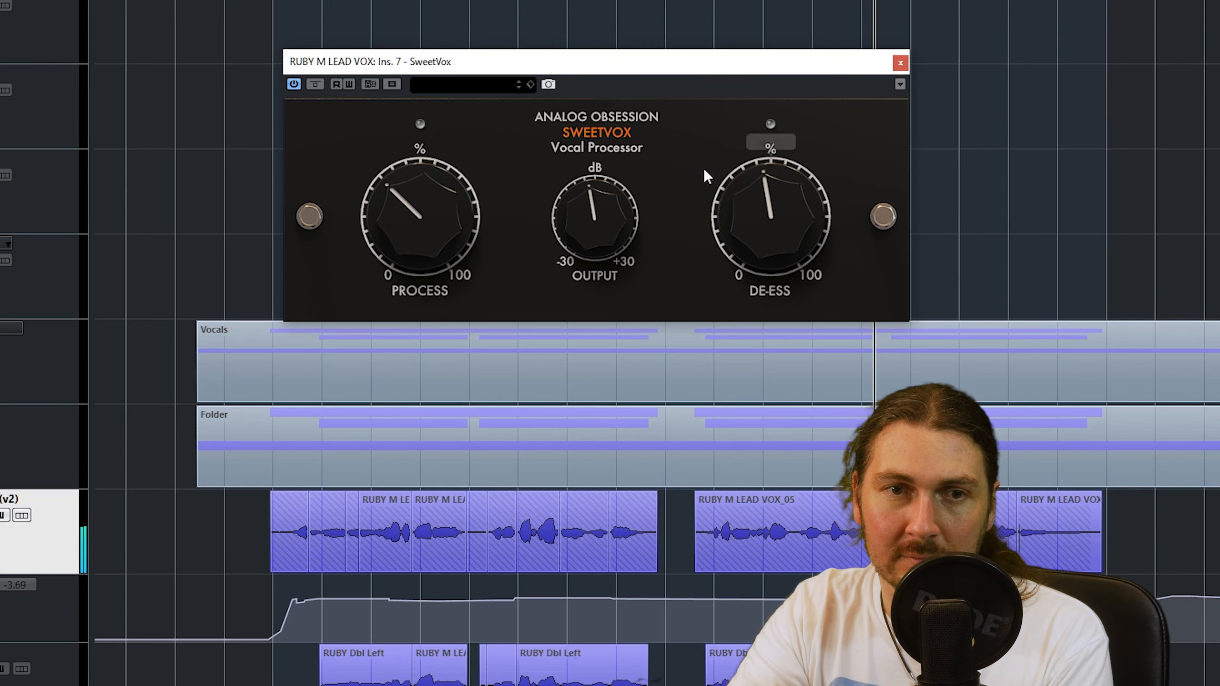
- Set the lead vocal's SweetVox Output to -0.8 dB, Process to 33% and De-Ess to its midpoint
mouse_move(569, 174)
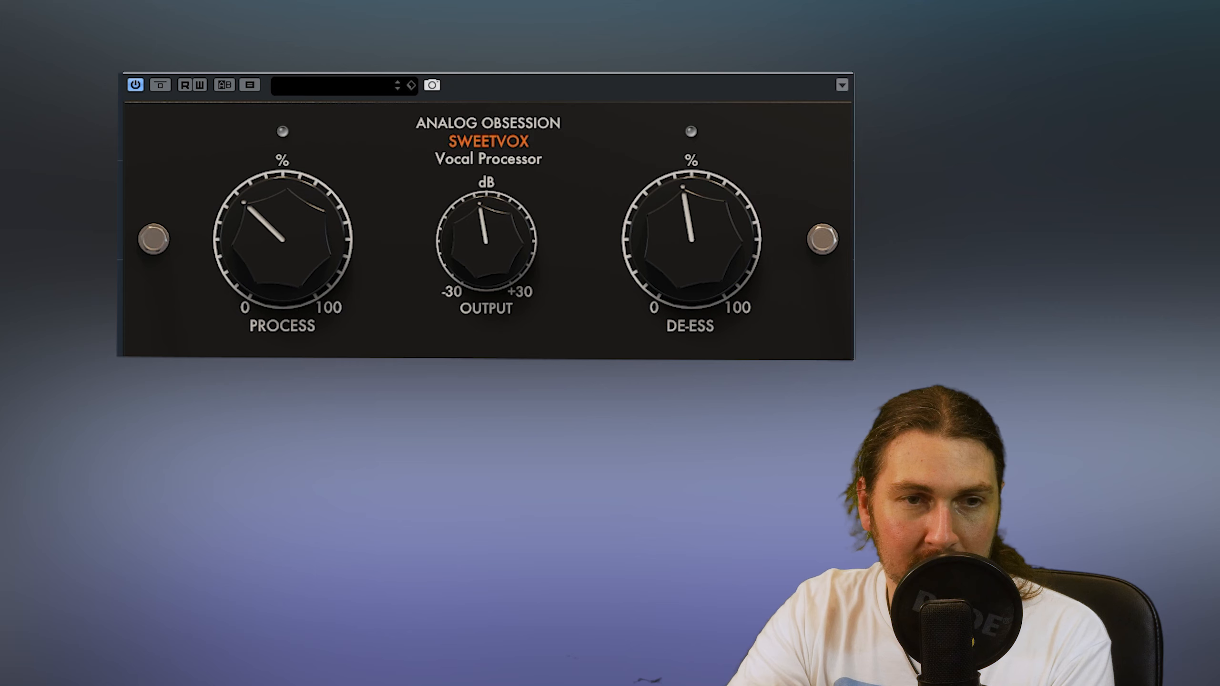
left_click_drag(489, 242, 495, 240)
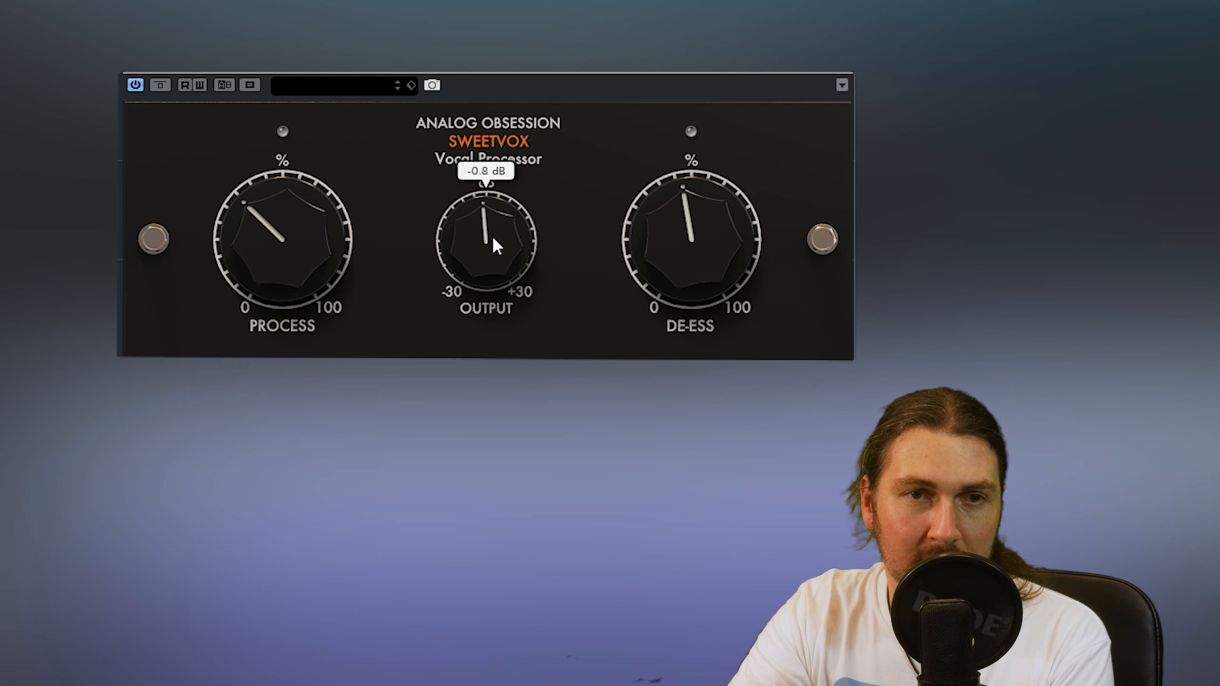
left_click_drag(297, 224, 295, 230)
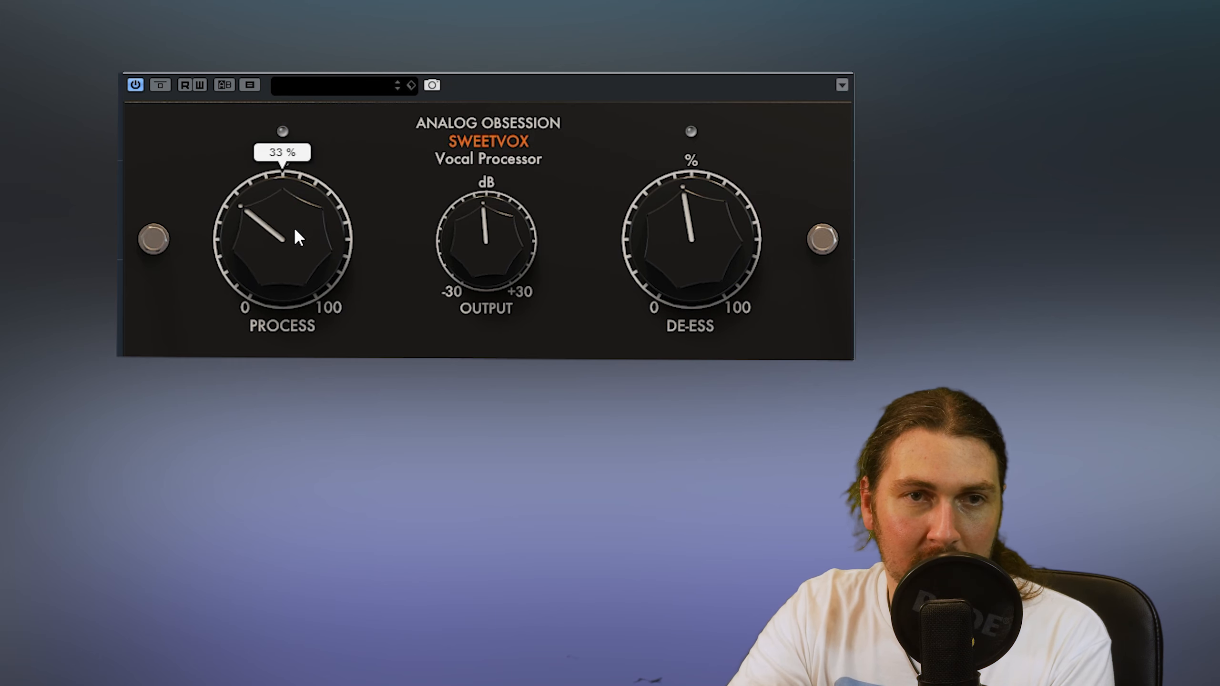
left_click_drag(734, 252, 731, 237)
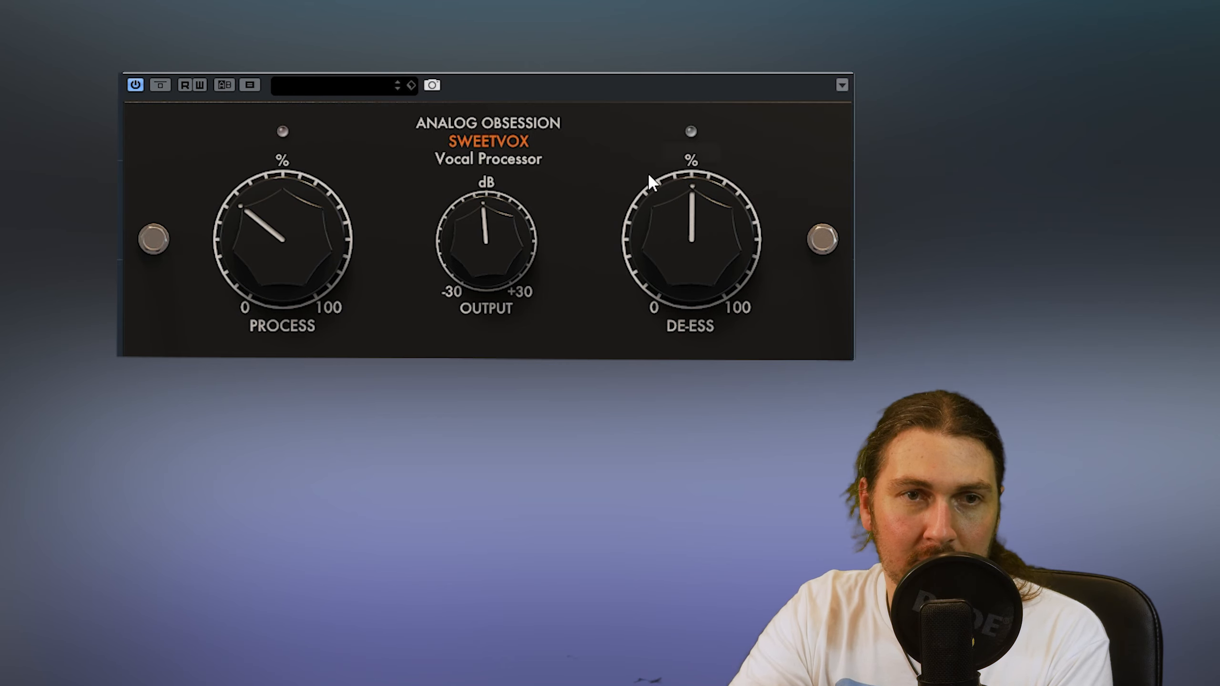
- Reduce the lead vocal's Process amount slightly and bring the Harmonies channel's SweetVox window over the lead vocal's instance
mouse_move(332, 225)
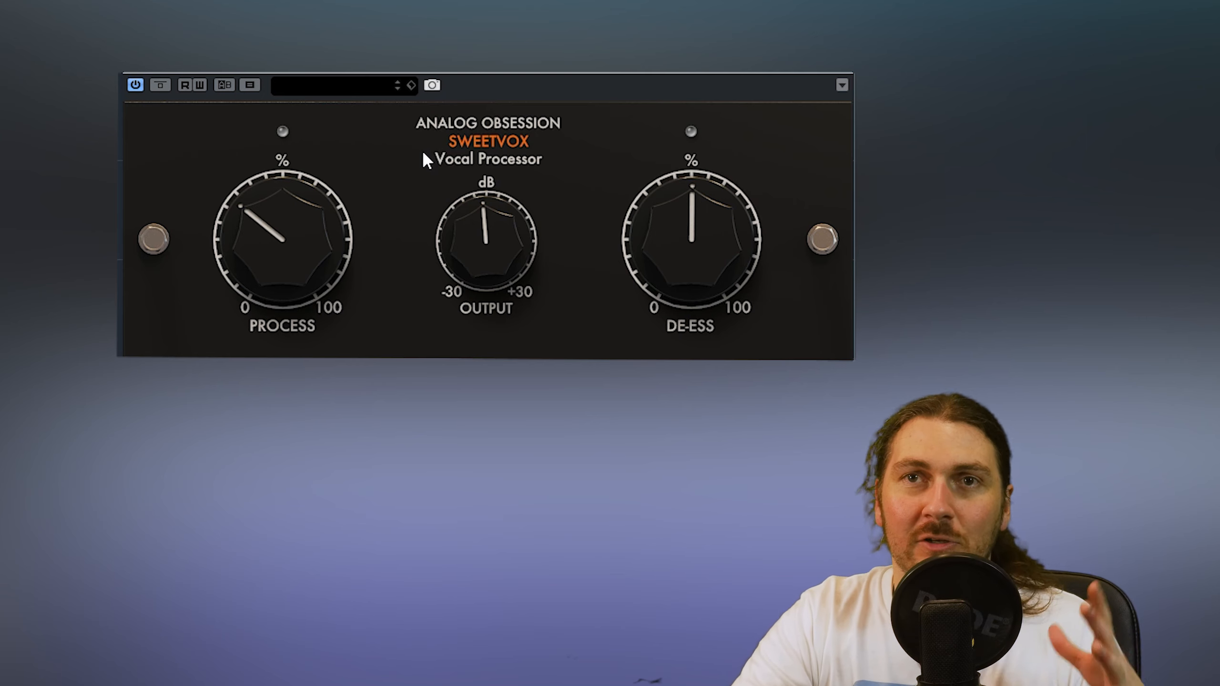
mouse_move(485, 183)
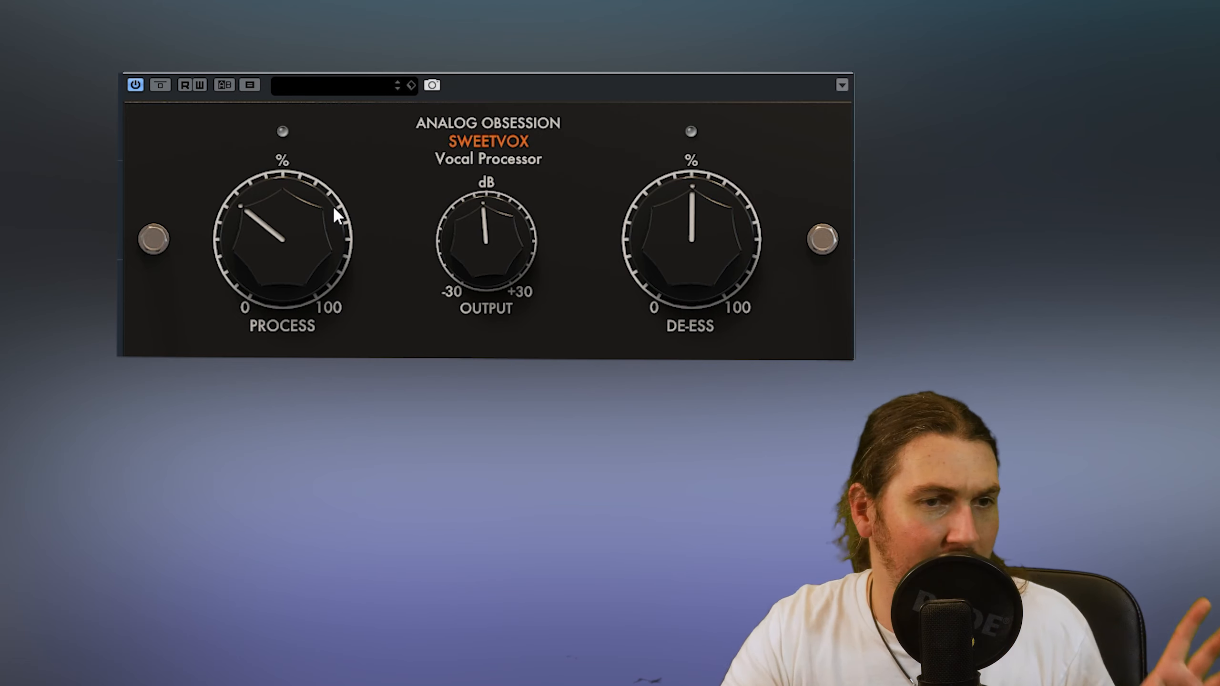
scroll(333, 205, "down", 4)
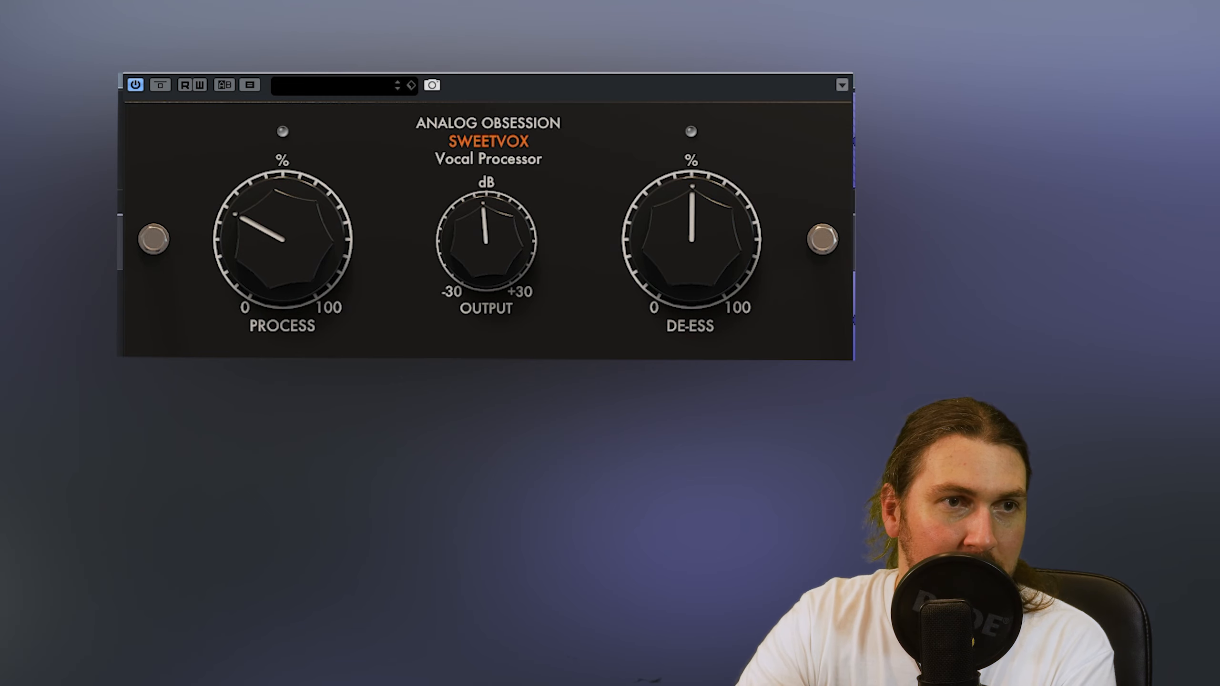
mouse_move(283, 239)
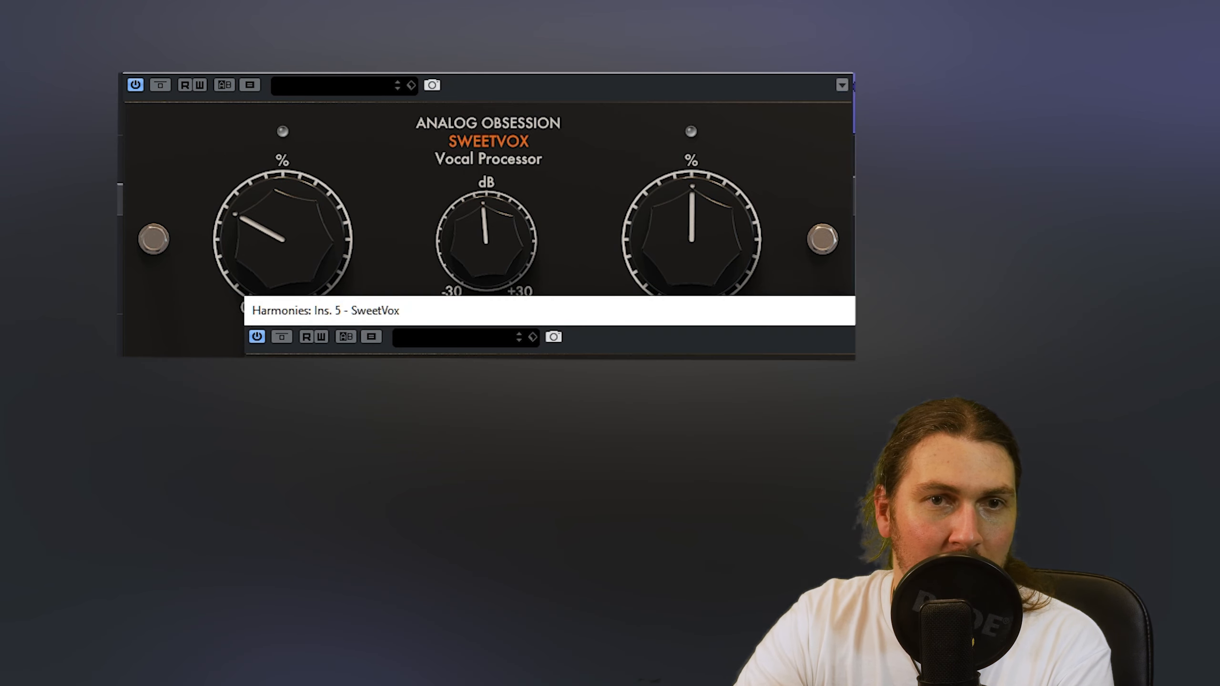
left_click_drag(504, 316, 373, 70)
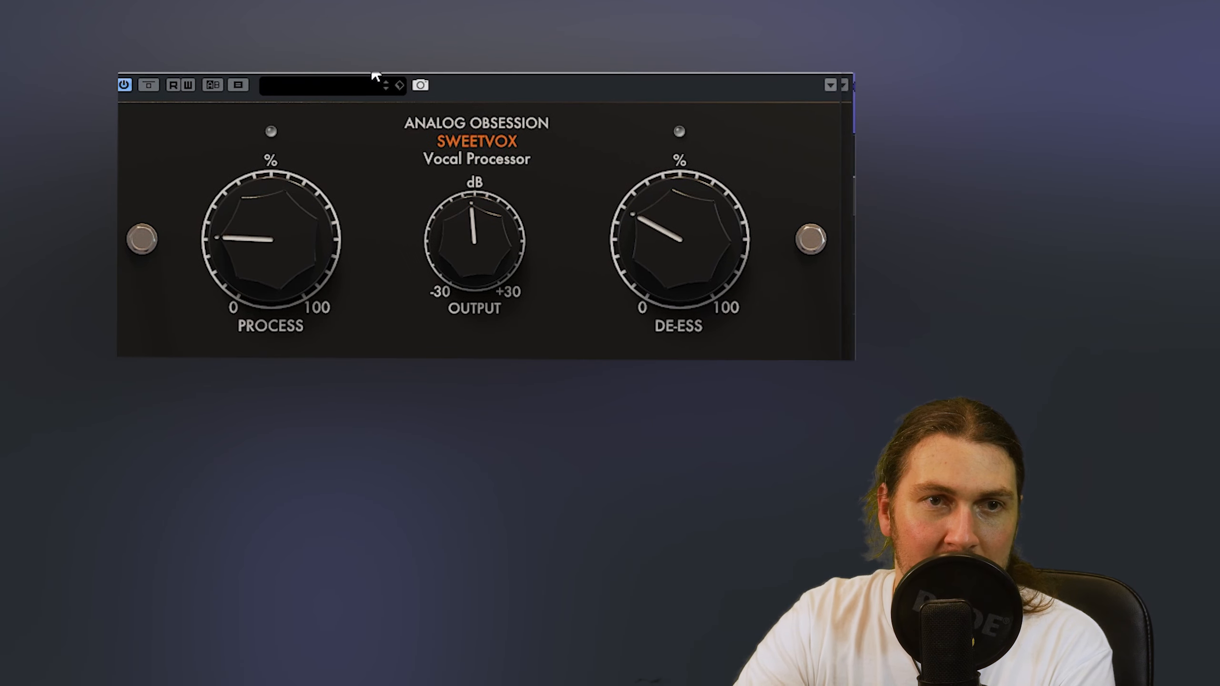
- Raise Output slightly above 0 dB and set Process to 26% on the harmonies, checking against the bypassed signal
mouse_move(208, 144)
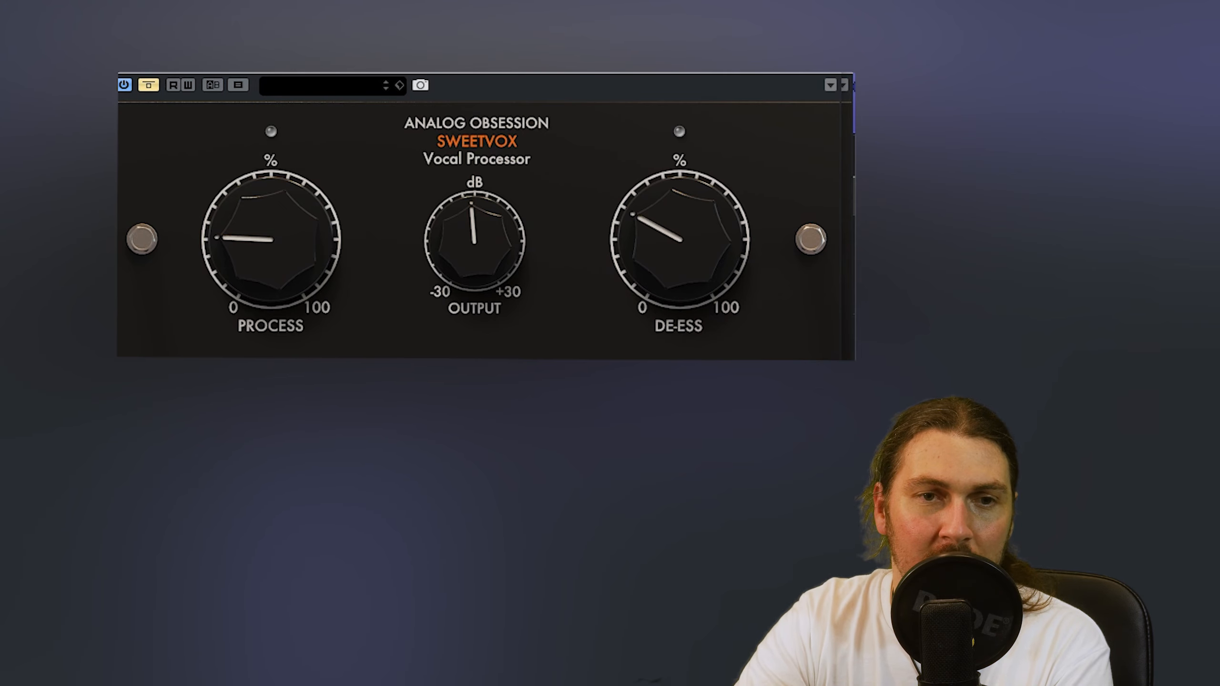
left_click(149, 84)
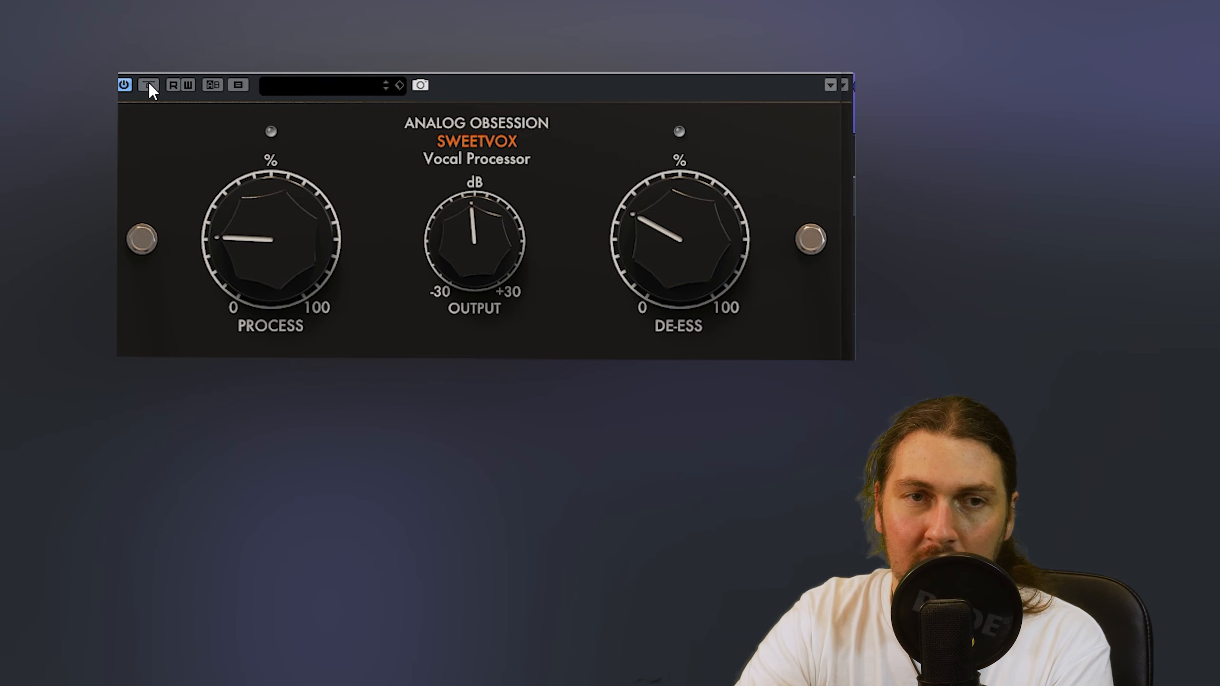
left_click_drag(275, 202, 291, 141)
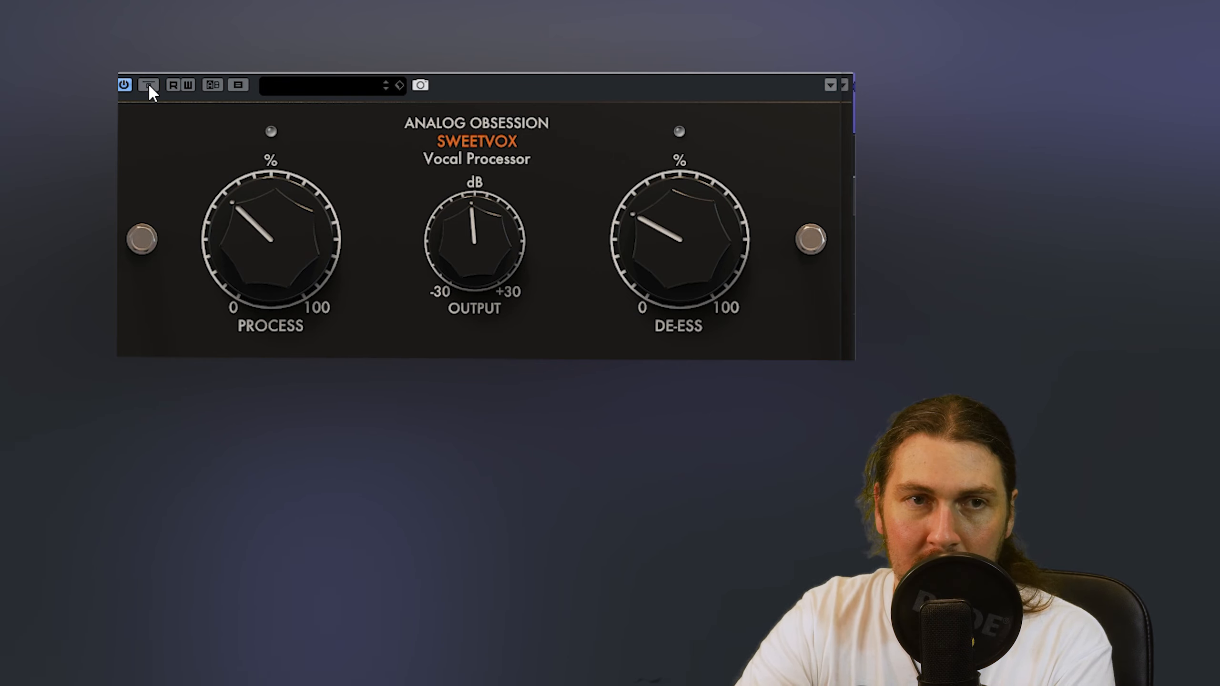
left_click_drag(269, 235, 269, 230)
left_click_drag(445, 227, 404, 209)
mouse_move(257, 221)
left_mouse_down()
mouse_move(253, 260)
mouse_move(279, 231)
left_mouse_up()
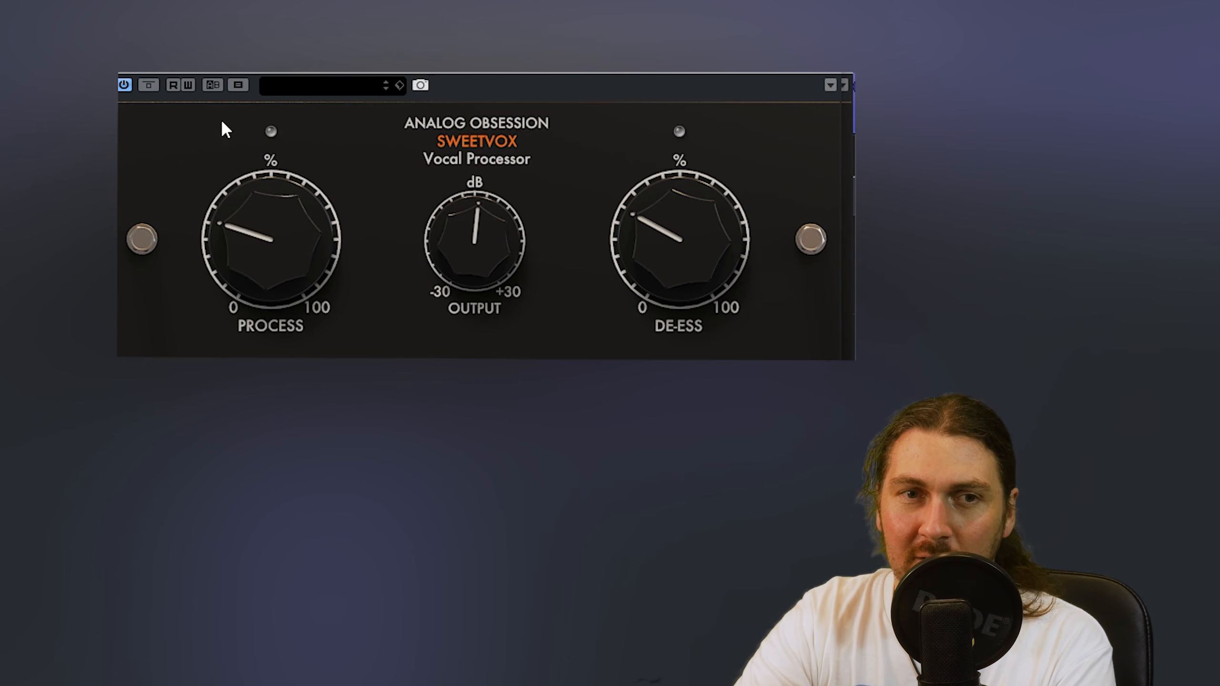
left_click_drag(267, 223, 269, 232)
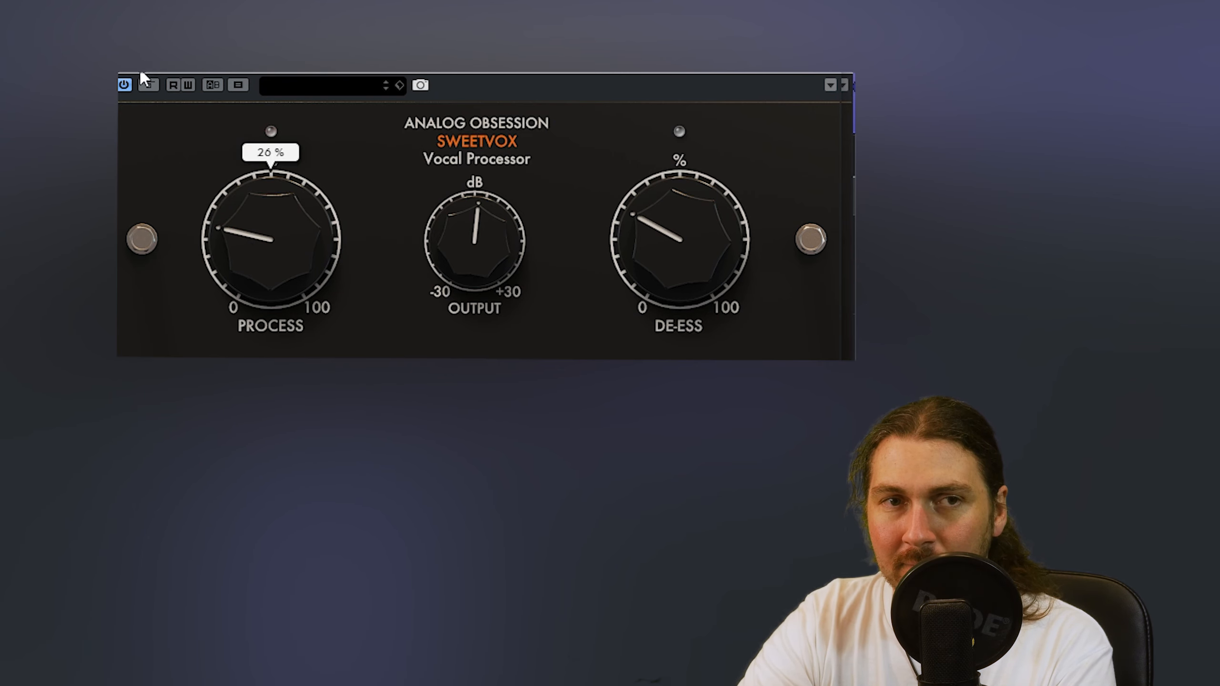
- Fine-tune the harmonies' Process amount slightly lower, comparing the result with the bypassed signal
left_click(150, 87)
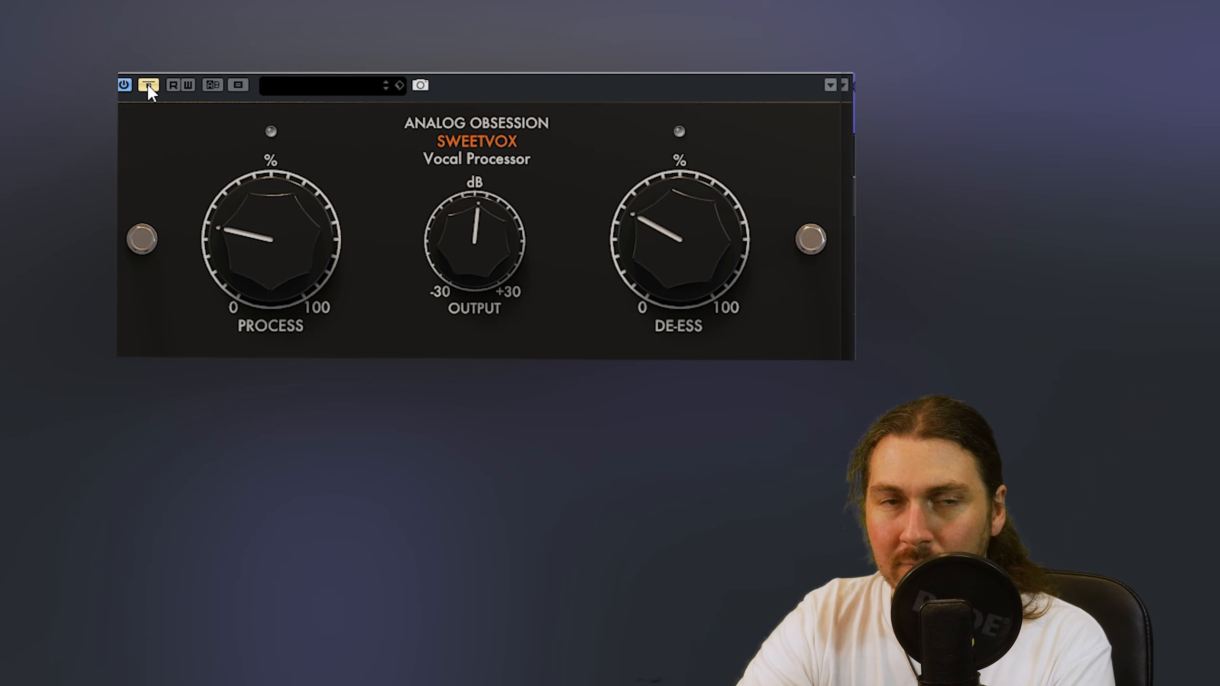
left_click_drag(270, 243, 261, 255)
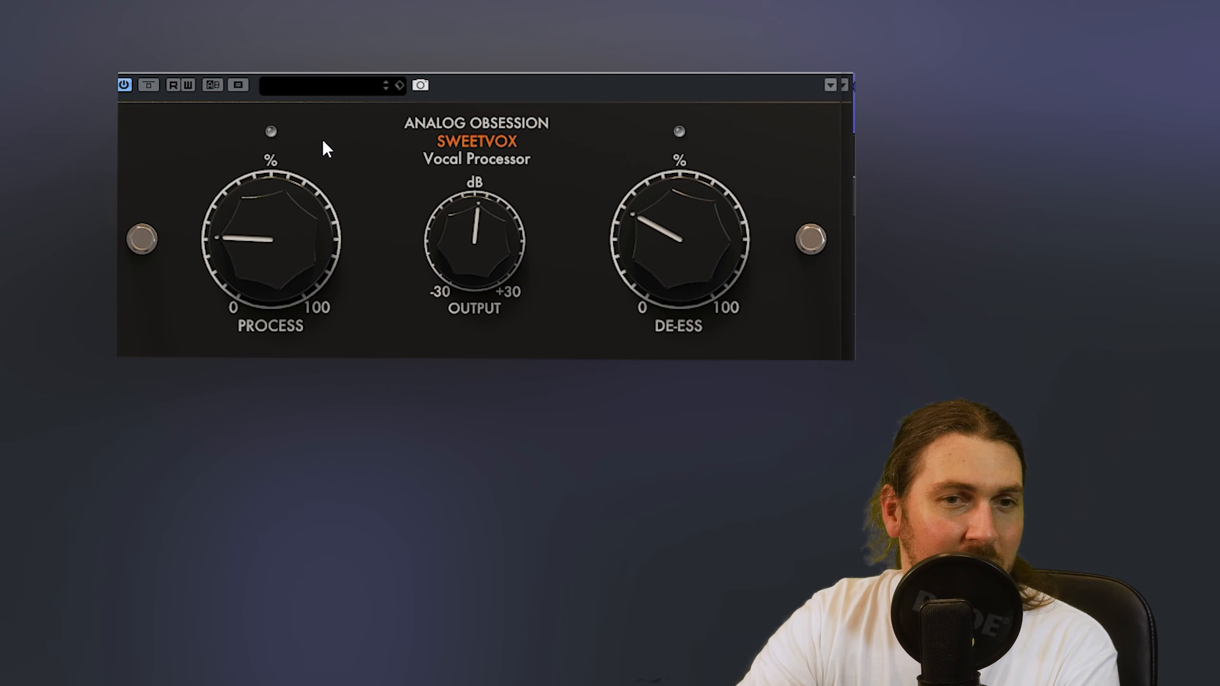
left_click_drag(264, 212, 263, 214)
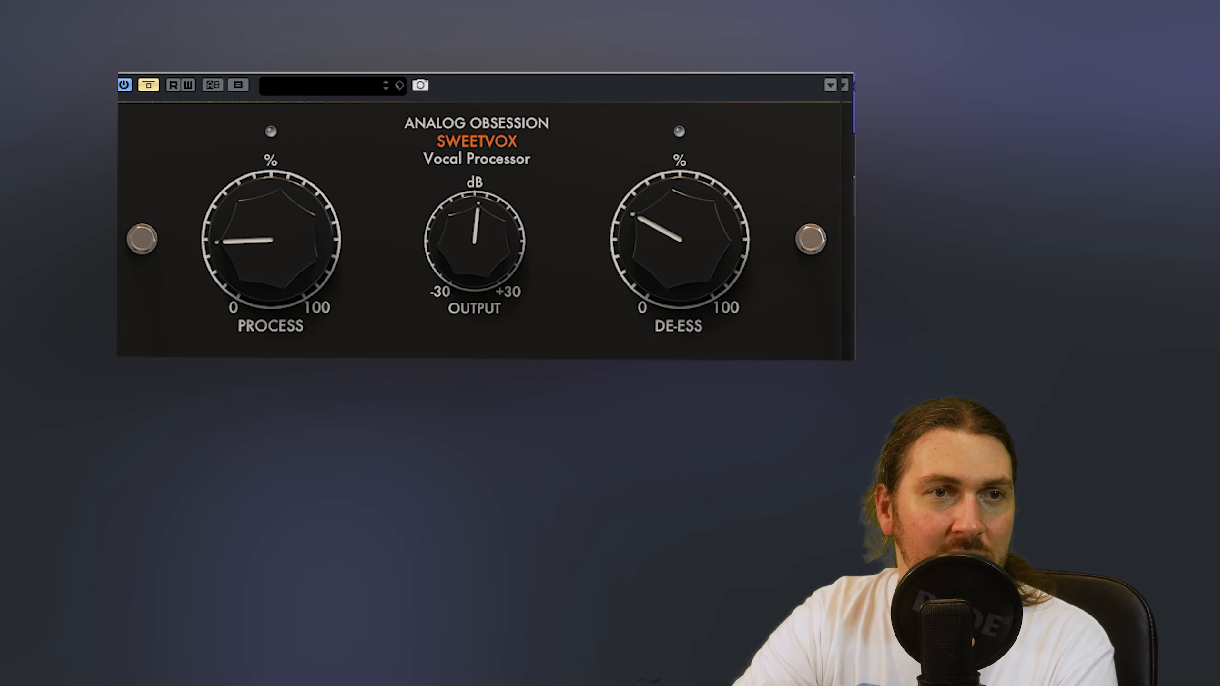
left_click(151, 87)
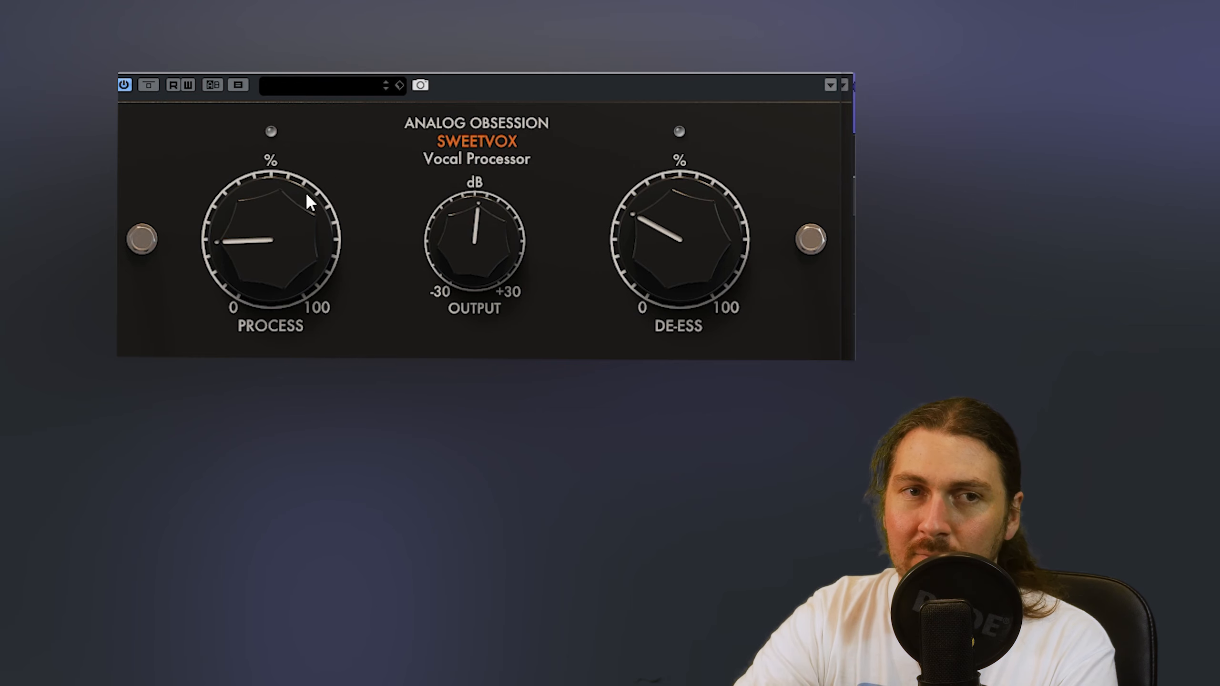
left_click_drag(287, 219, 287, 215)
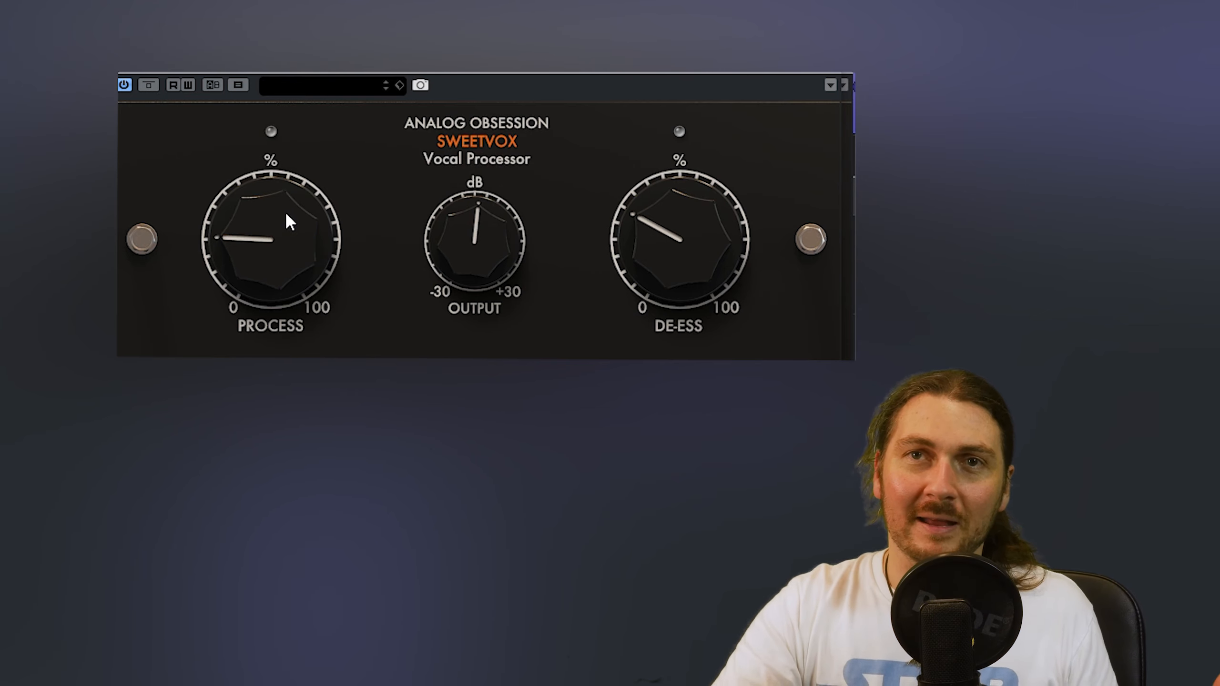